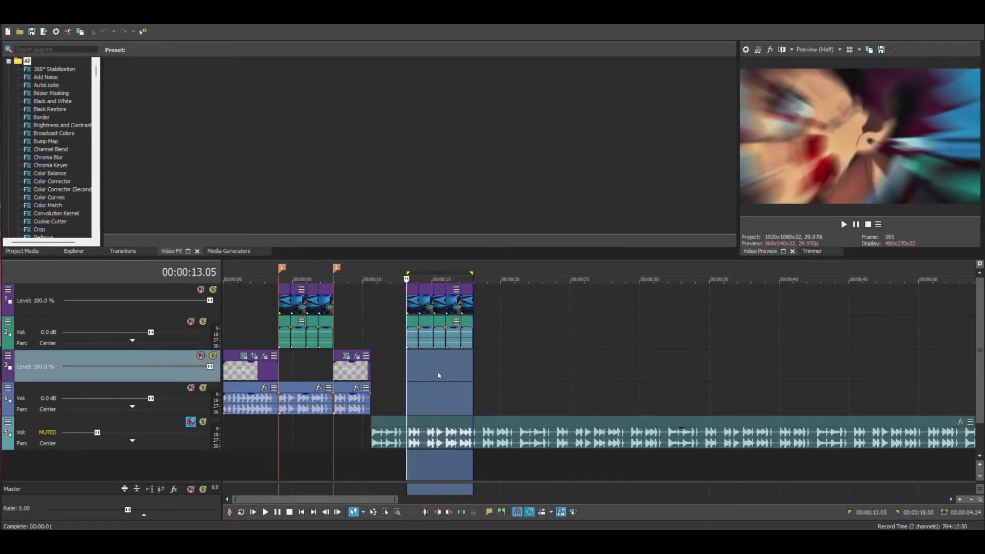
Step: Play back the first three clips of the finished example sequence, from about 00:00:13.05 to 00:00:16.00
{"action": "scroll", "coordinate": [572, 354], "scroll_direction": "up", "scroll_amount": 4}
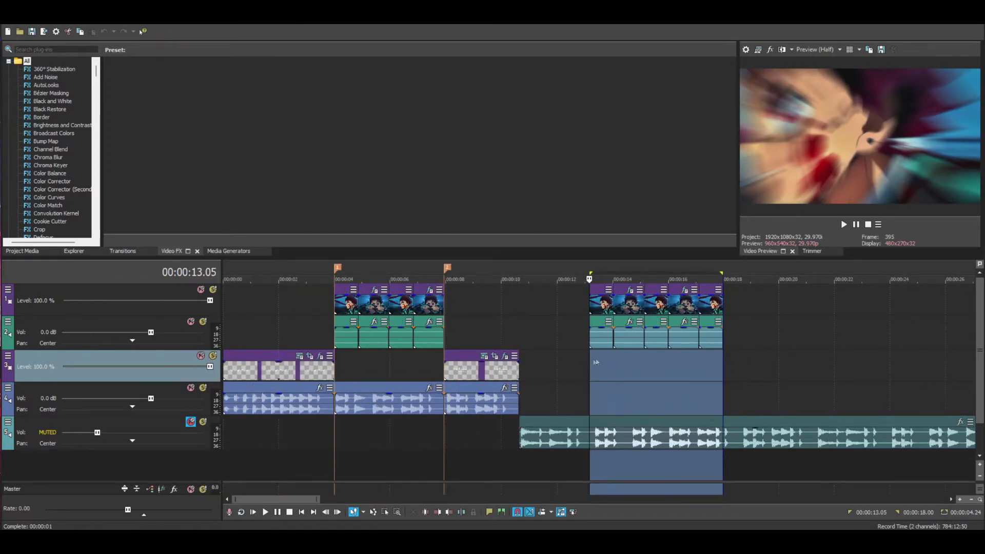
{"action": "left_click", "coordinate": [596, 363]}
{"action": "left_click_drag", "start_coordinate": [590, 366], "coordinate": [668, 367]}
{"action": "left_click", "coordinate": [844, 224]}
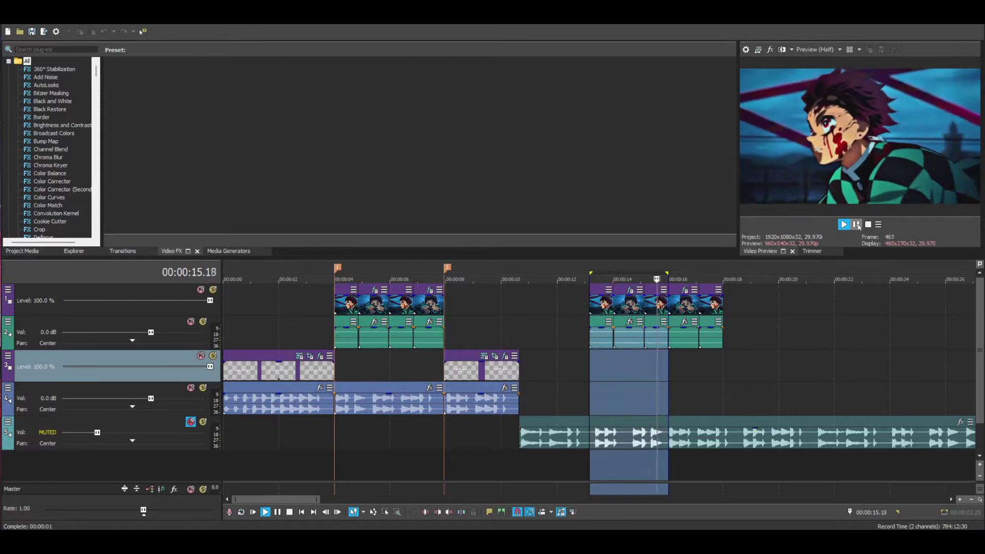
{"action": "left_click", "coordinate": [856, 224]}
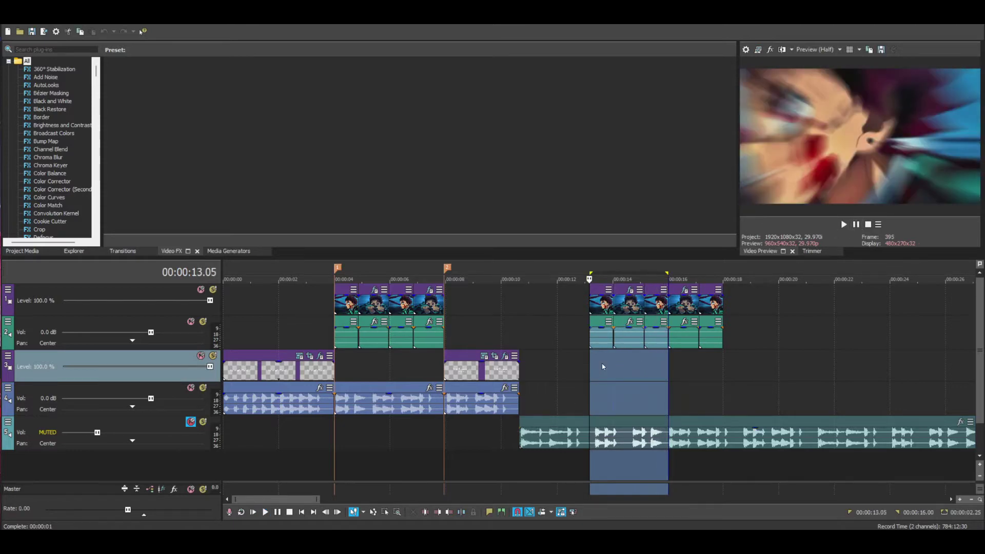
Step: Inspect the S_Shake settings on the first clip of the sequence starting near 00:00:14, without changing them
{"action": "left_click", "coordinate": [602, 364]}
{"action": "scroll", "coordinate": [609, 384], "scroll_direction": "up", "scroll_amount": 4}
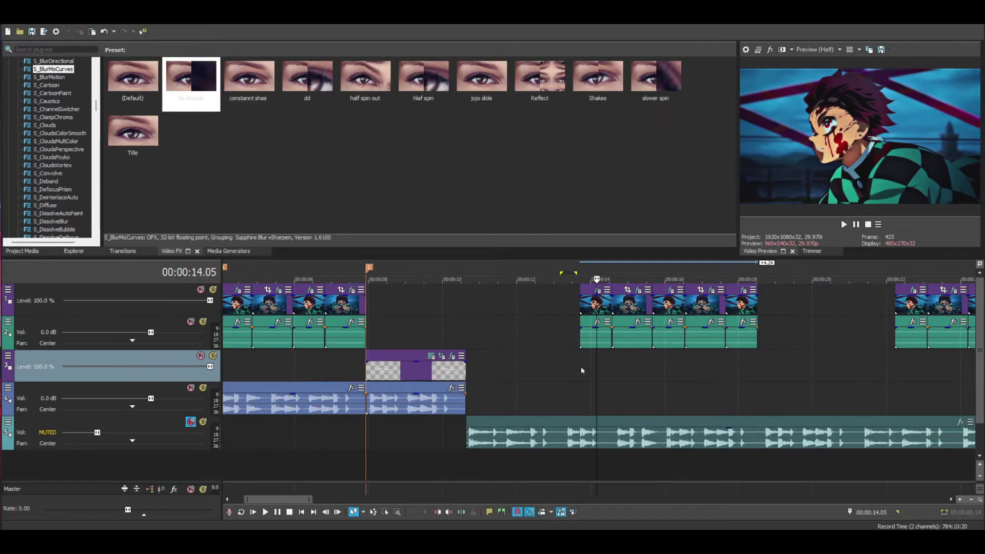
{"action": "mouse_move", "coordinate": [580, 368]}
{"action": "left_mouse_down"}
{"action": "mouse_move", "coordinate": [751, 363]}
{"action": "mouse_move", "coordinate": [563, 363]}
{"action": "mouse_move", "coordinate": [596, 363]}
{"action": "left_mouse_up"}
{"action": "left_click", "coordinate": [596, 364]}
{"action": "left_click", "coordinate": [598, 290]}
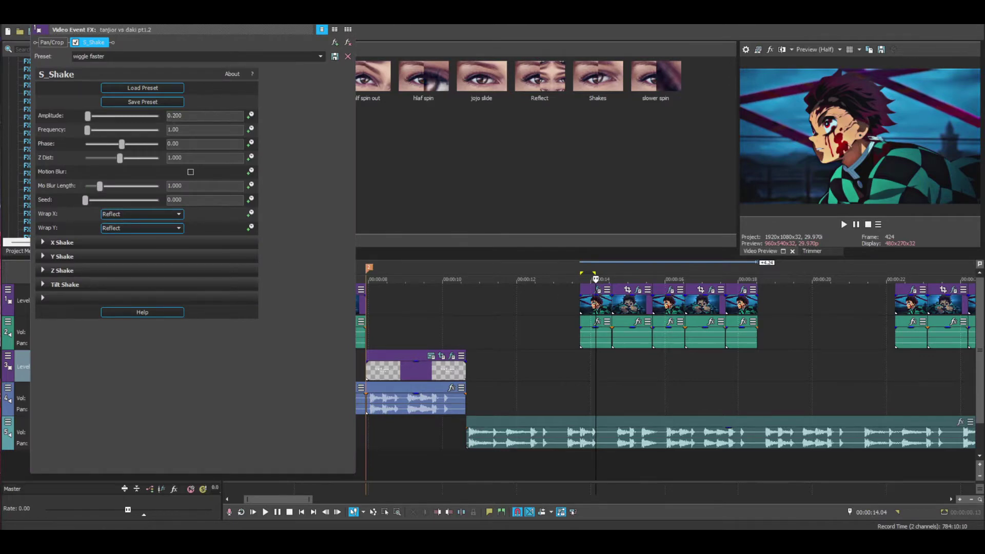
{"action": "key", "text": "alt+F4"}
Step: Apply the S_BlurMoCurves preset "Ae smooth" to the first clip of the sequence and enable Z Dist animation
{"action": "left_click_drag", "start_coordinate": [581, 365], "coordinate": [604, 361]}
{"action": "left_click", "coordinate": [605, 361]}
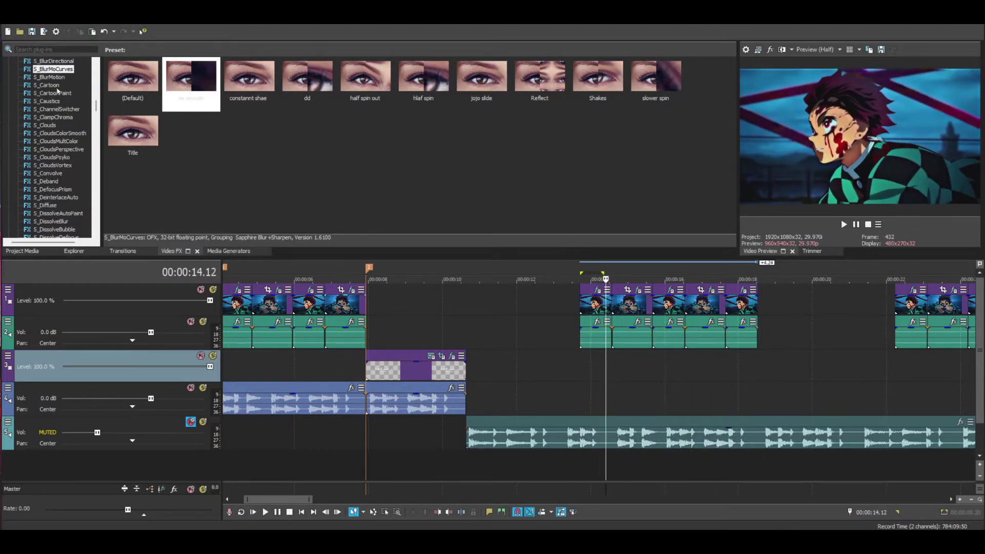
{"action": "scroll", "coordinate": [57, 90], "scroll_direction": "up", "scroll_amount": 2}
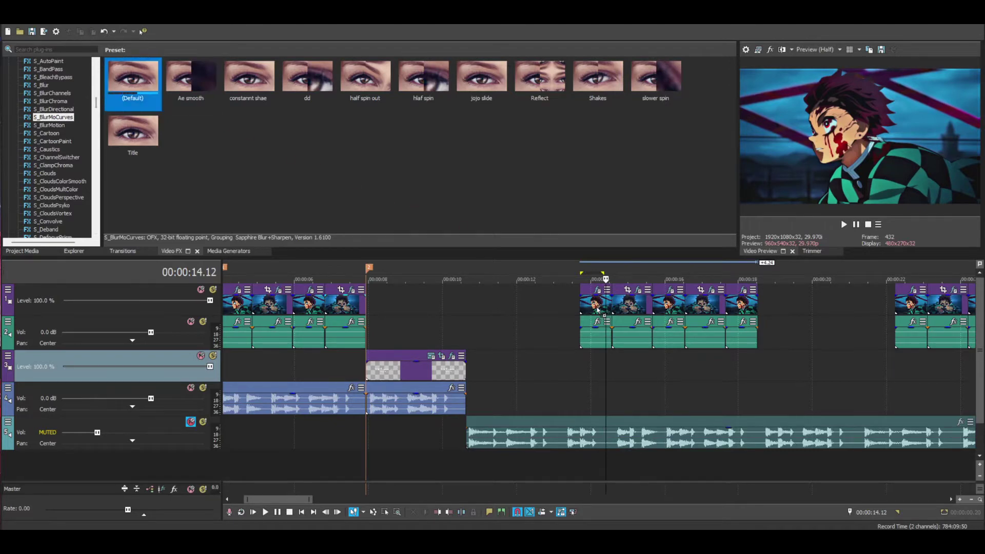
{"action": "left_click_drag", "start_coordinate": [598, 310], "coordinate": [598, 310]}
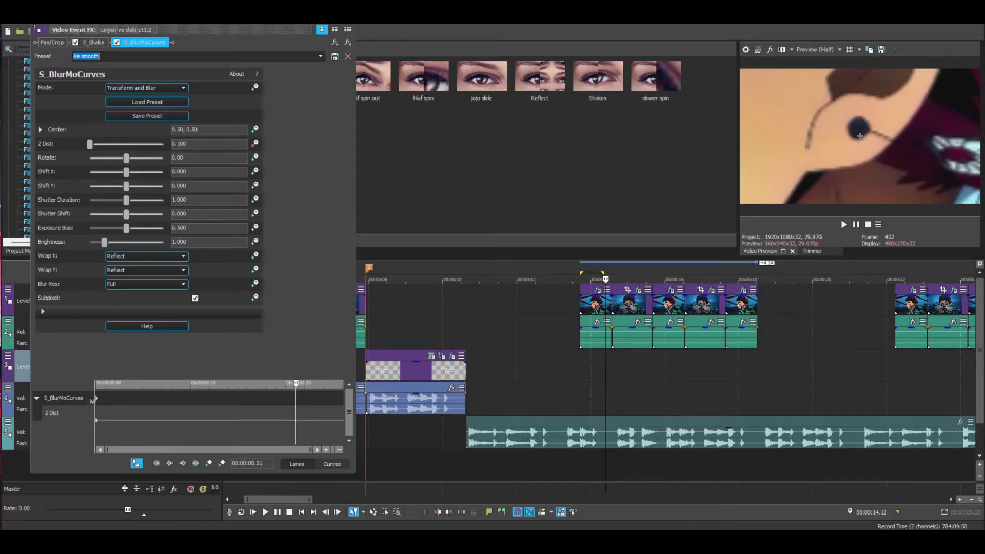
Step: Add a Z Dist keyframe of 0.8 three frames after the first clip's start
{"action": "left_click", "coordinate": [95, 399]}
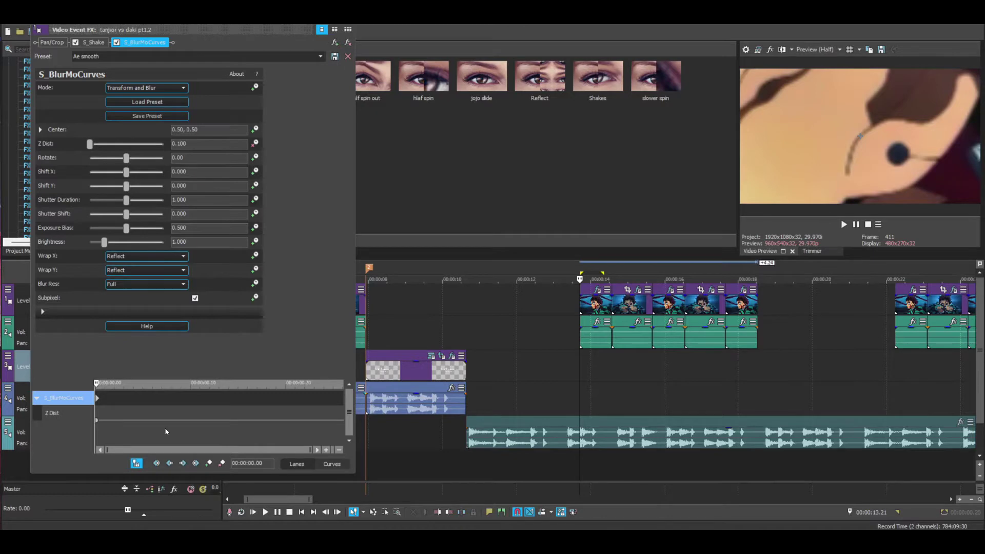
{"action": "left_click", "coordinate": [98, 400]}
{"action": "left_click", "coordinate": [98, 399]}
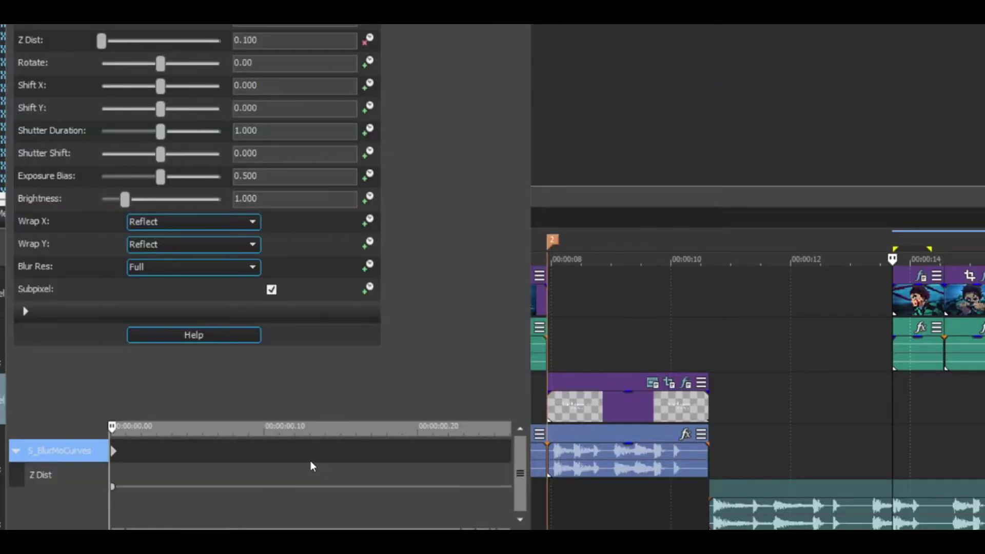
{"action": "key", "text": "Right"}
{"action": "key", "text": "Right"}
{"action": "key", "text": "Right"}
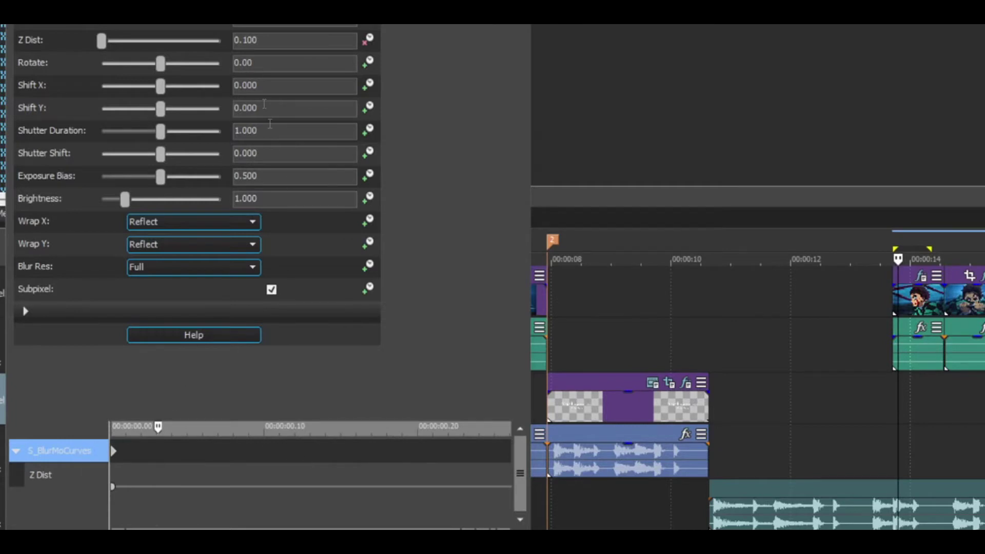
{"action": "left_click", "coordinate": [288, 39]}
{"action": "left_click_drag", "start_coordinate": [288, 37], "coordinate": [111, 63]}
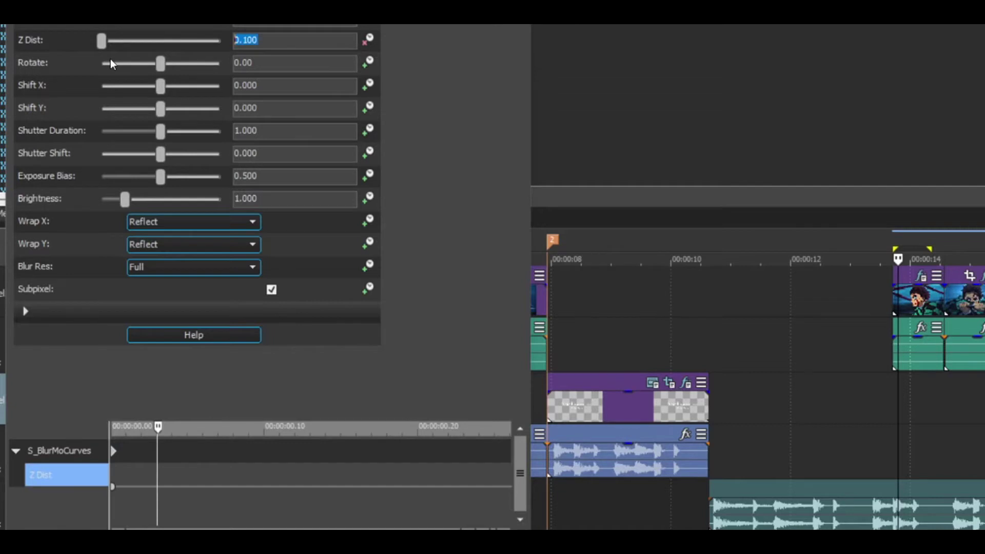
{"action": "key", "text": "BackSpace"}
{"action": "type", "text": "0.8"}
{"action": "key", "text": "Return"}
Step: Set Z Dist to 0.3 at the first clip's starting keyframe
{"action": "left_click", "coordinate": [117, 455]}
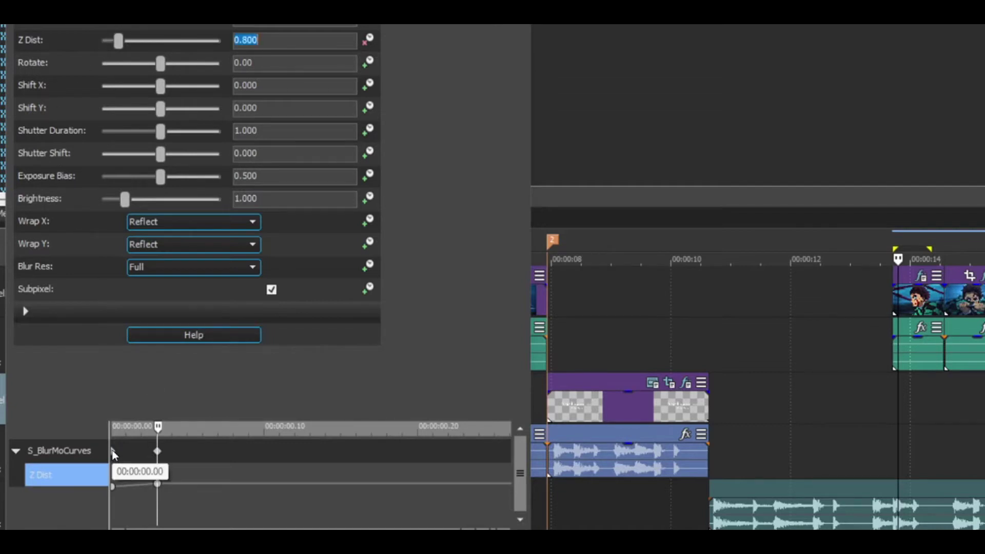
{"action": "left_click", "coordinate": [311, 39]}
{"action": "type", "text": "0.3"}
{"action": "key", "text": "Return"}
Step: Add a Z Dist keyframe of 0.3 at the end of the first clip
{"action": "left_click_drag", "start_coordinate": [79, 426], "coordinate": [734, 396]}
{"action": "left_click", "coordinate": [321, 41]}
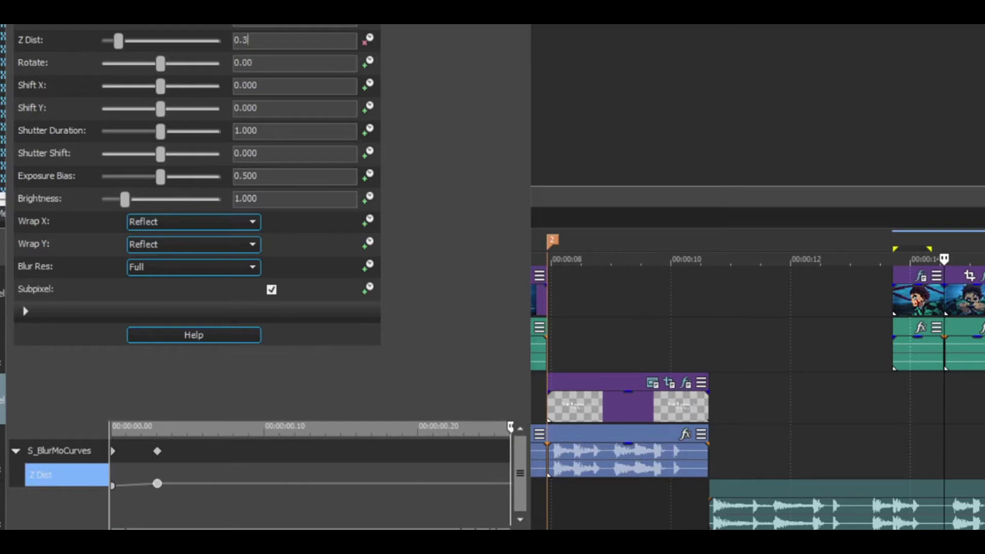
{"action": "type", "text": "0.3"}
{"action": "key", "text": "Return"}
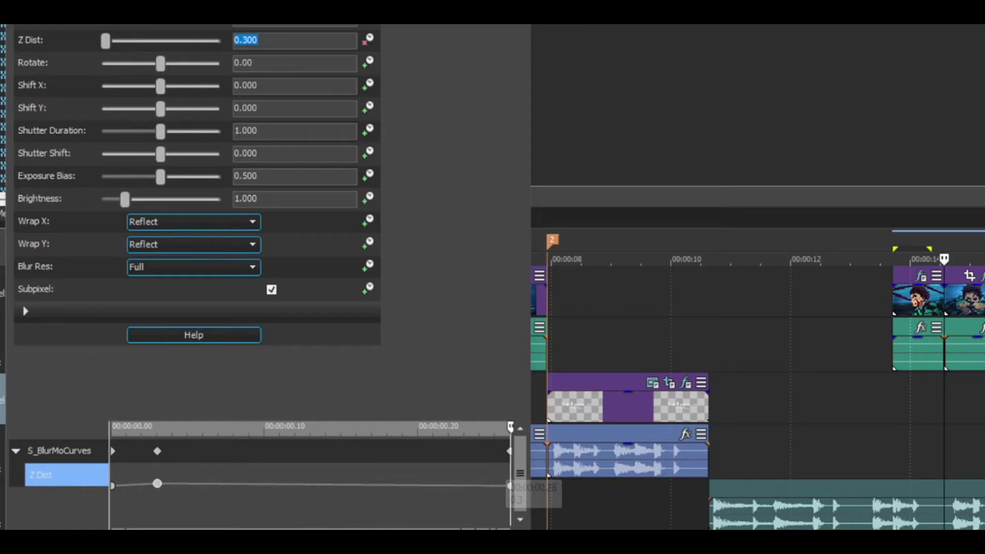
Step: Add a Z Dist keyframe of 1 at 00:00:00.22, four frames before the first clip's end keyframe
{"action": "key", "text": "Left"}
{"action": "key", "text": "Left"}
{"action": "key", "text": "Left"}
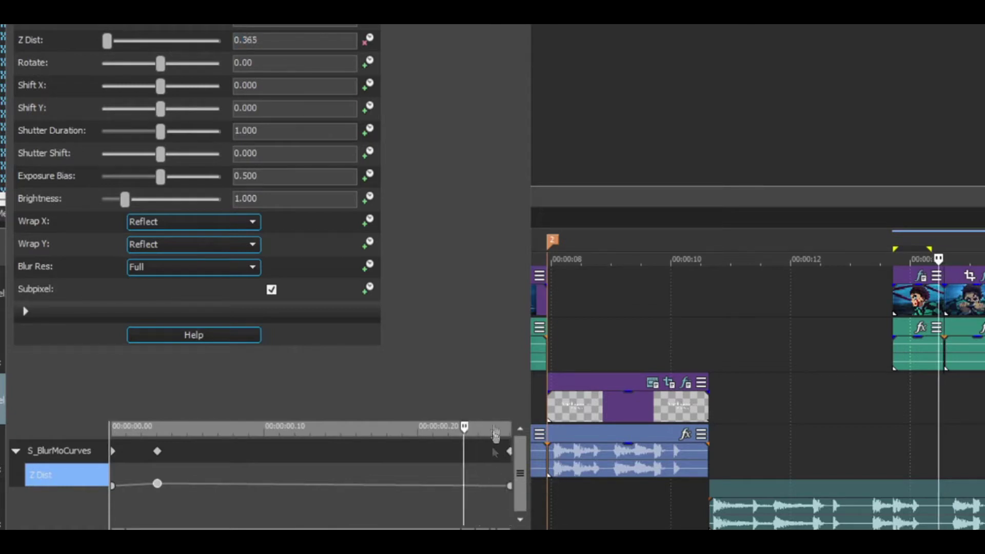
{"action": "left_click", "coordinate": [509, 452]}
{"action": "key", "text": "Left"}
{"action": "key", "text": "Left"}
{"action": "key", "text": "Left"}
{"action": "key", "text": "Left"}
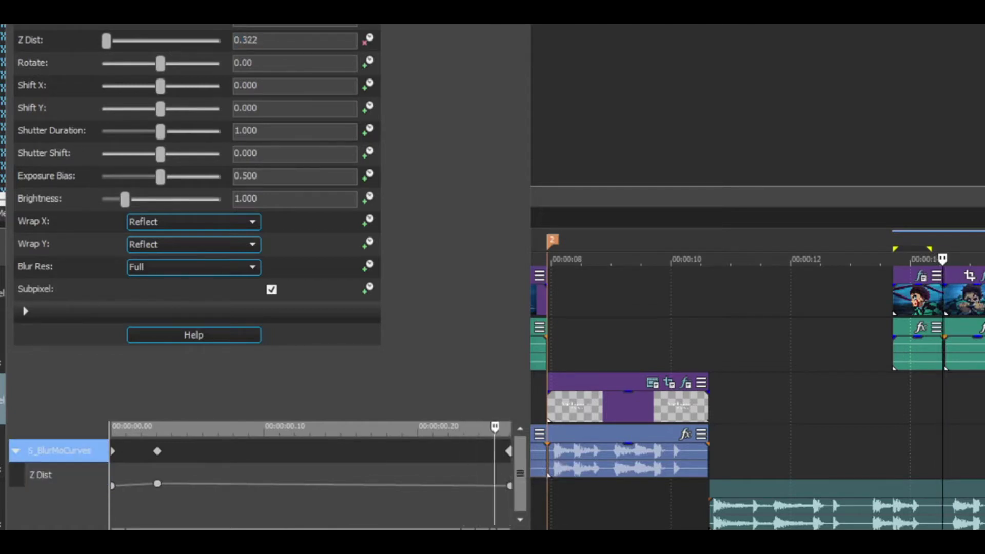
{"action": "left_click", "coordinate": [274, 40]}
{"action": "type", "text": "1"}
{"action": "key", "text": "Return"}
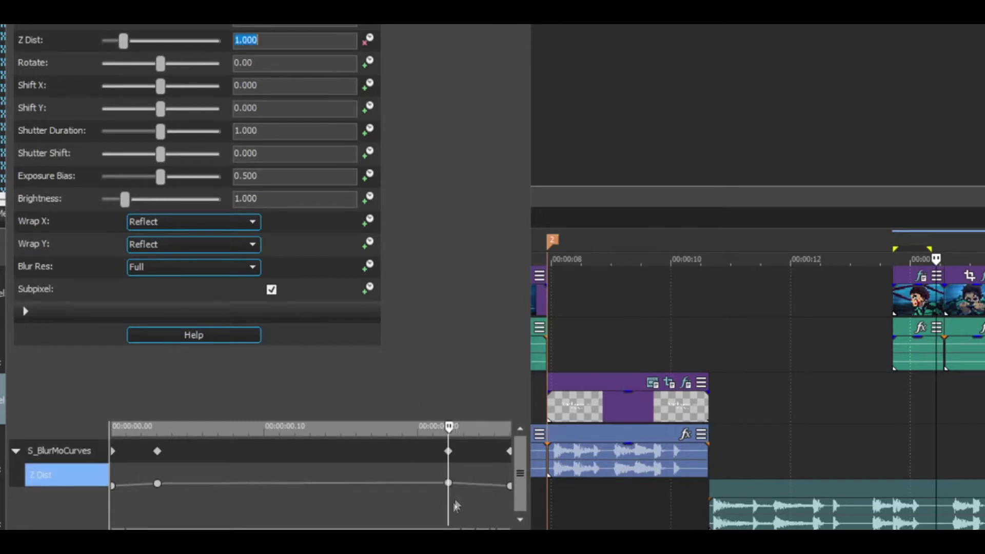
Step: Set the Z Dist keyframe at 00:00:00.22 to Slow Fade and the other three keyframes to Fast Fade
{"action": "left_click", "coordinate": [448, 483]}
{"action": "right_click", "coordinate": [448, 483]}
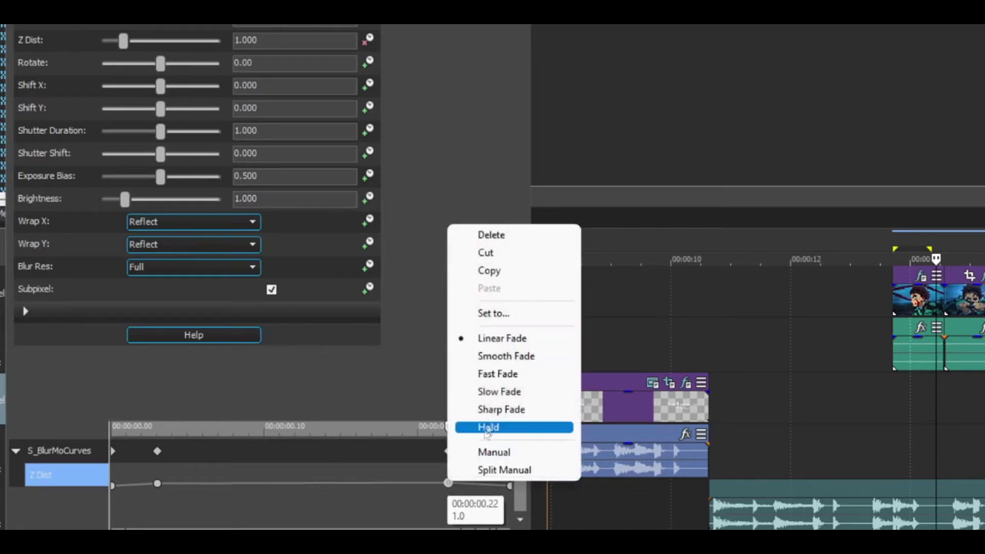
{"action": "left_click", "coordinate": [499, 391]}
{"action": "left_click", "coordinate": [509, 486]}
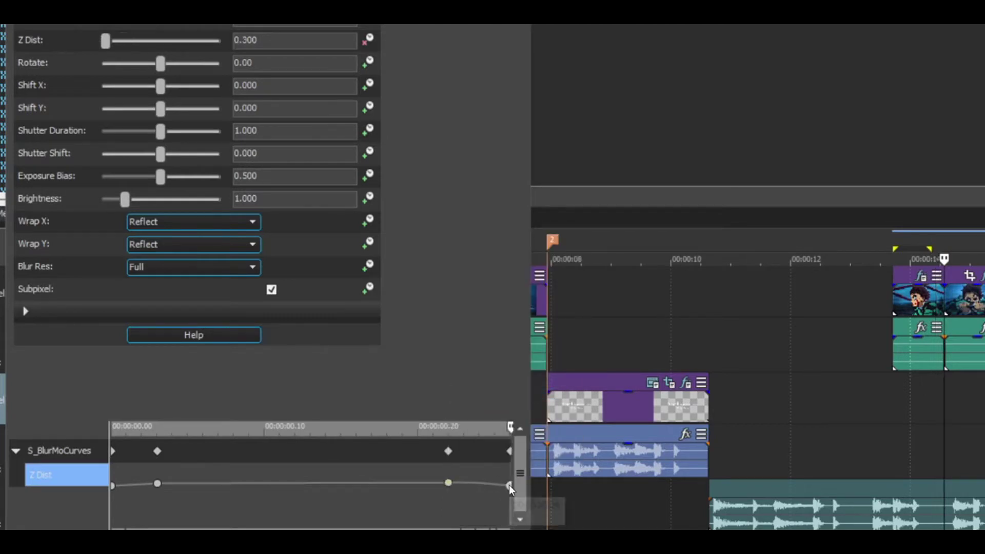
{"action": "right_click", "coordinate": [510, 485]}
{"action": "left_click", "coordinate": [539, 376]}
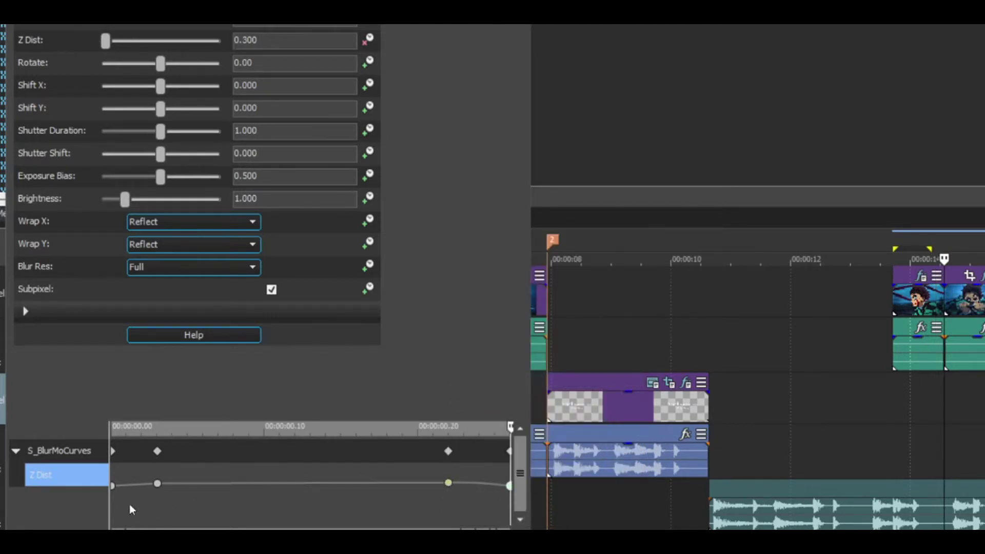
{"action": "right_click", "coordinate": [159, 484]}
{"action": "left_click", "coordinate": [220, 370]}
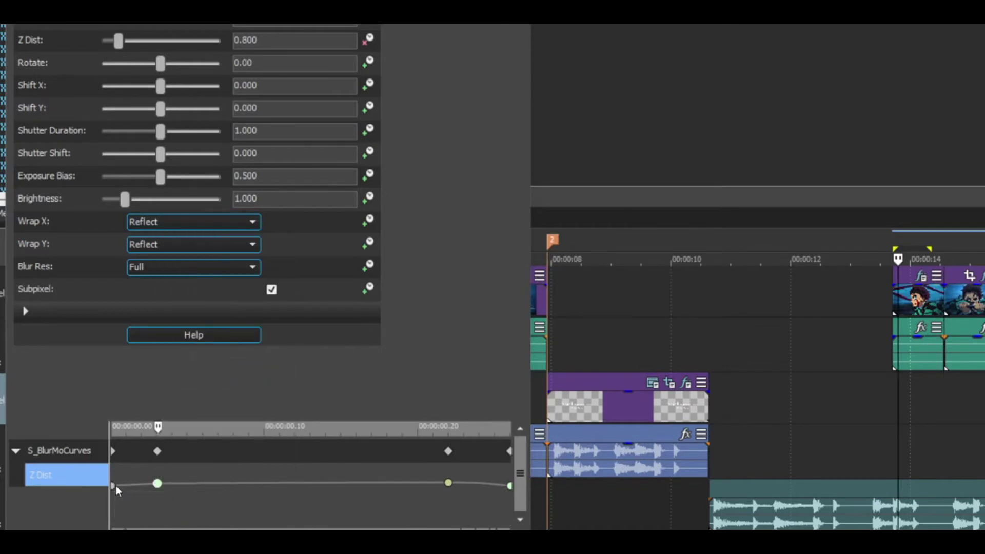
{"action": "right_click", "coordinate": [115, 485]}
{"action": "left_click", "coordinate": [216, 375]}
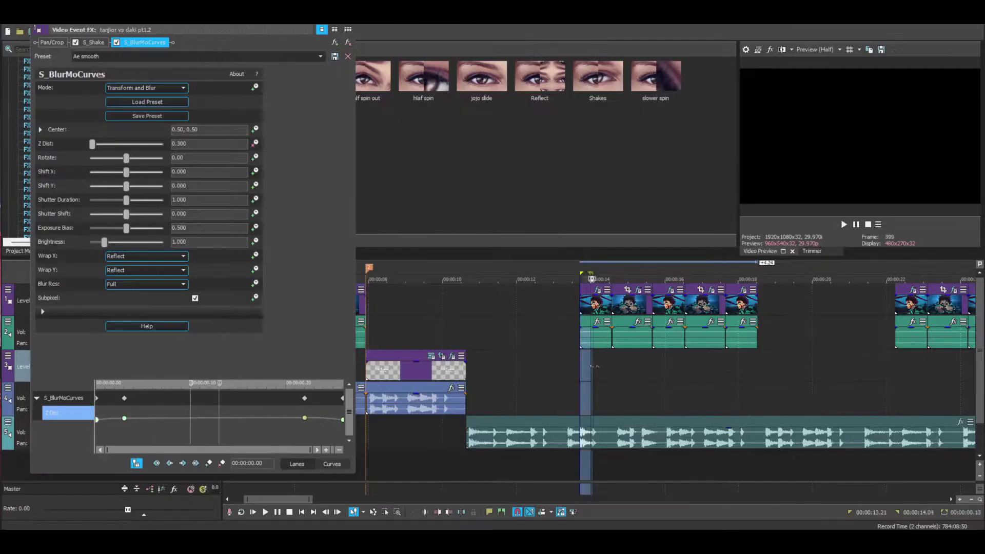
Step: Play back the first clip to check its zoom animation, and close its effect settings
{"action": "left_click_drag", "start_coordinate": [594, 366], "coordinate": [614, 369]}
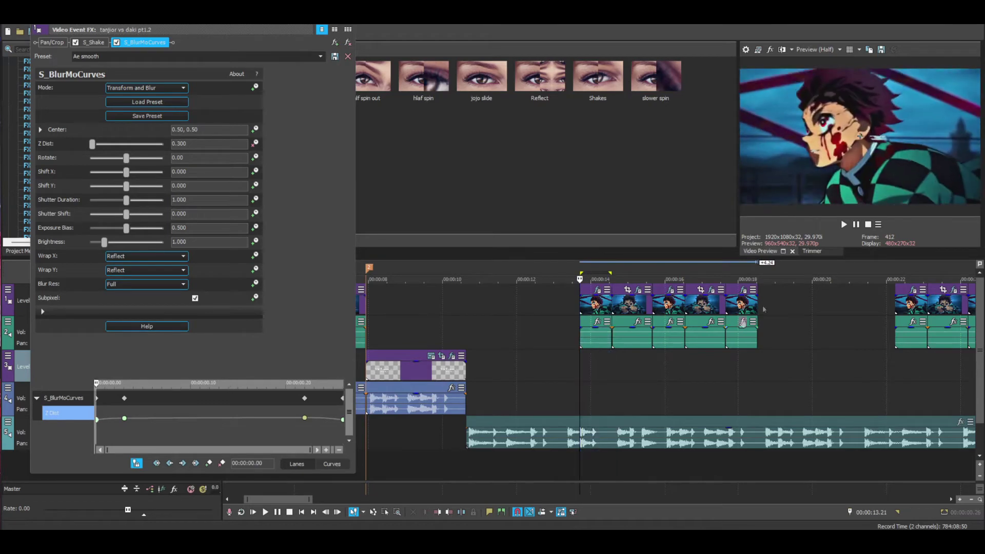
{"action": "key", "text": "space"}
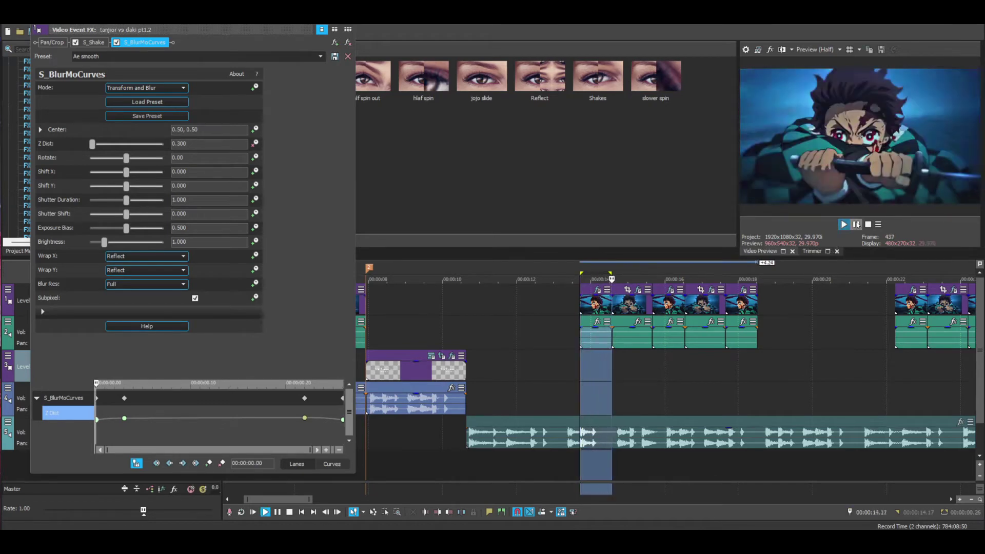
{"action": "left_click", "coordinate": [856, 224]}
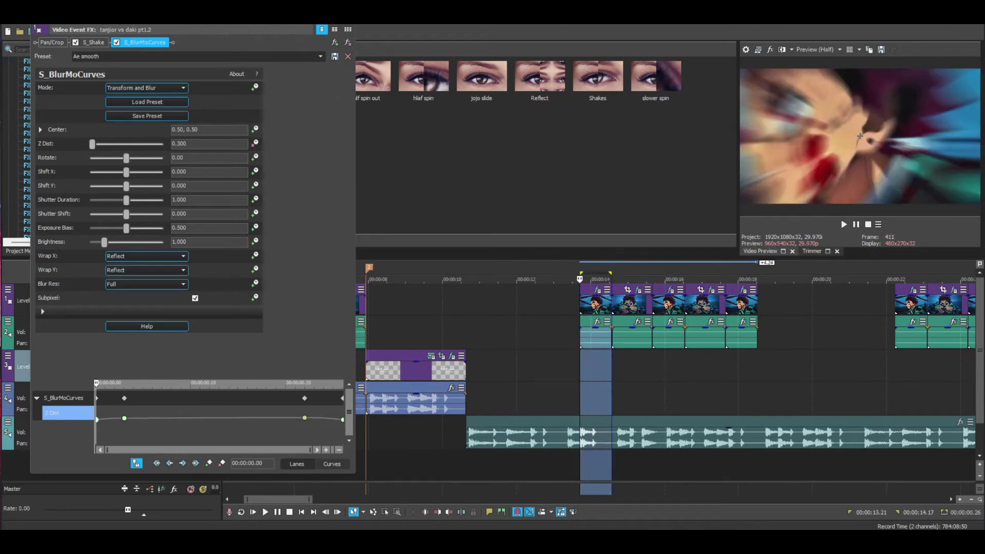
{"action": "key", "text": "alt+F4"}
Step: Apply the S_BlurMoCurves preset "Ae smooth" to the second clip, set Z Dist to 1.3 and enable its animation
{"action": "left_click", "coordinate": [598, 369]}
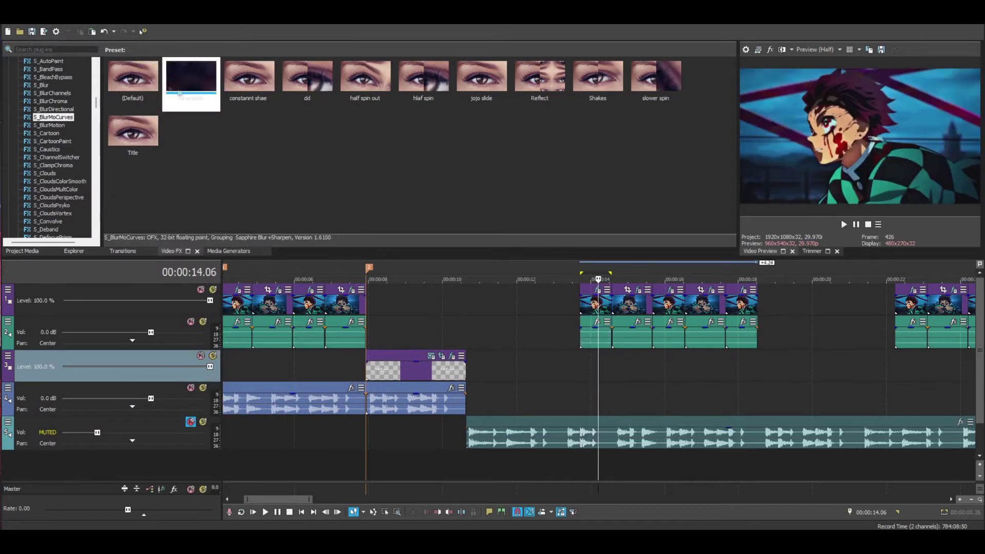
{"action": "left_click_drag", "start_coordinate": [174, 86], "coordinate": [638, 310]}
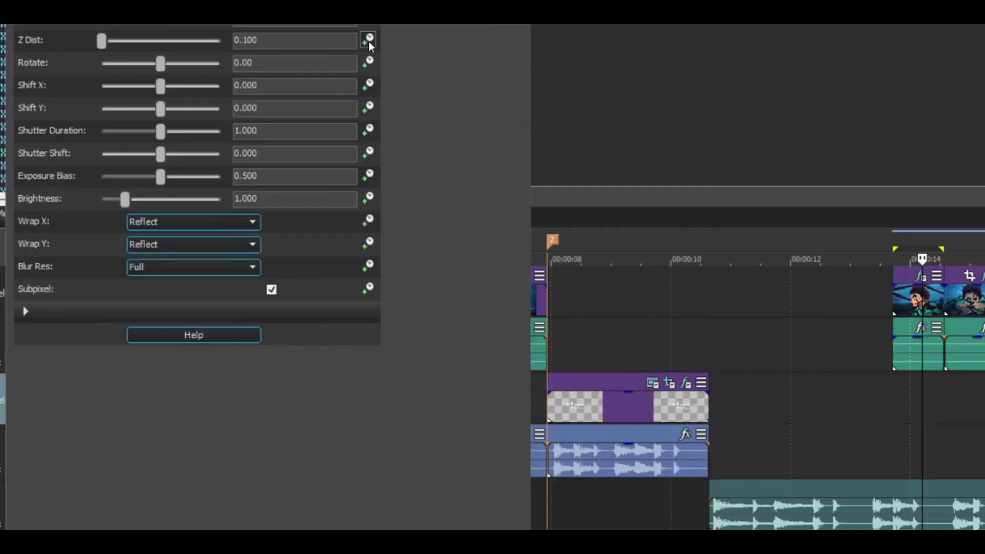
{"action": "left_click", "coordinate": [290, 40]}
{"action": "key", "text": "BackSpace"}
{"action": "type", "text": "1.3"}
{"action": "key", "text": "Return"}
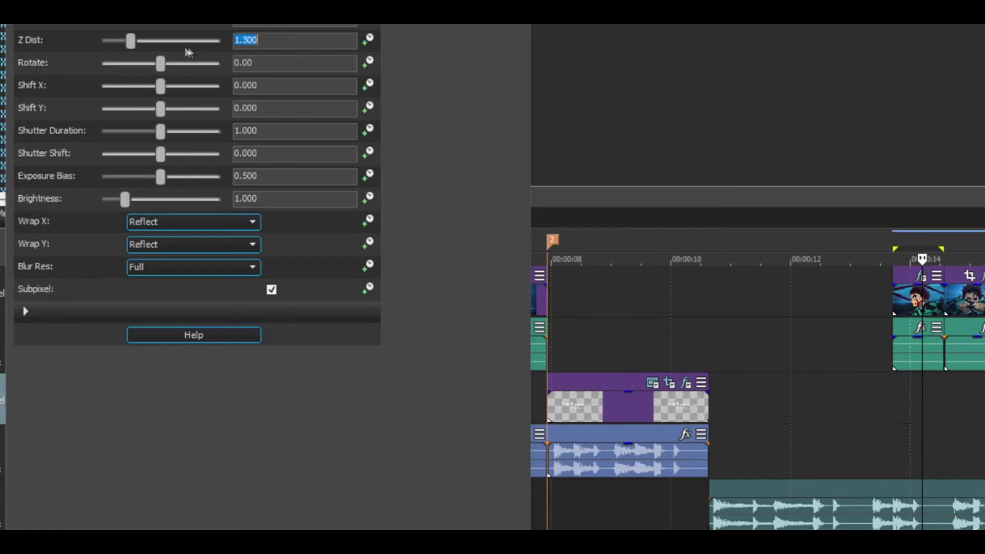
{"action": "left_click", "coordinate": [367, 43]}
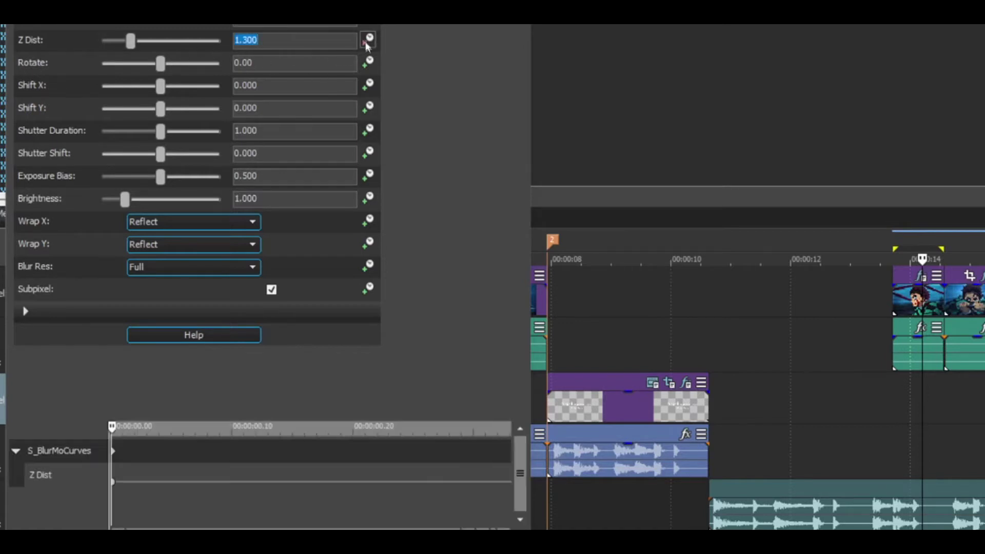
Step: Add a Z Dist keyframe of 1 four frames after the second clip's start
{"action": "left_click", "coordinate": [112, 456]}
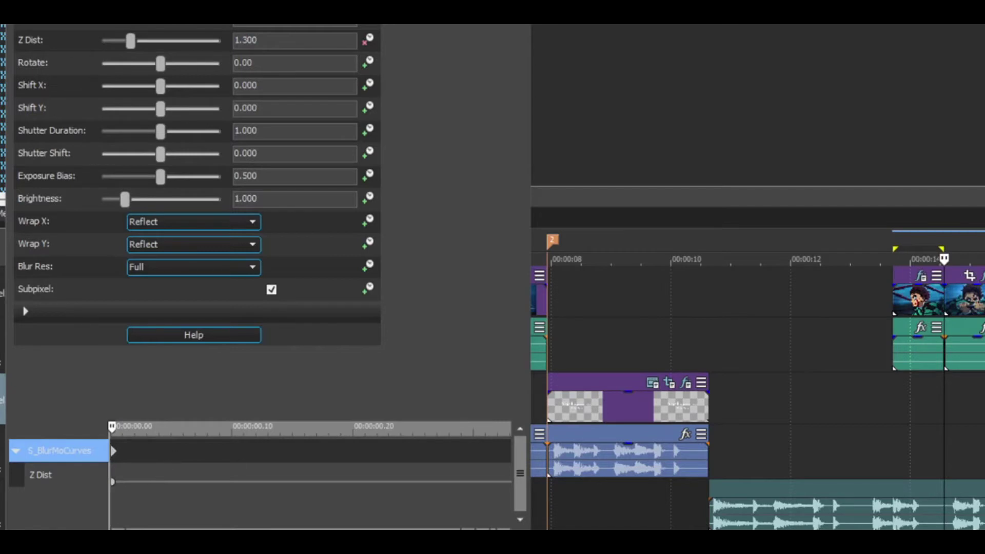
{"action": "key", "text": "Right"}
{"action": "key", "text": "Right"}
{"action": "key", "text": "Right"}
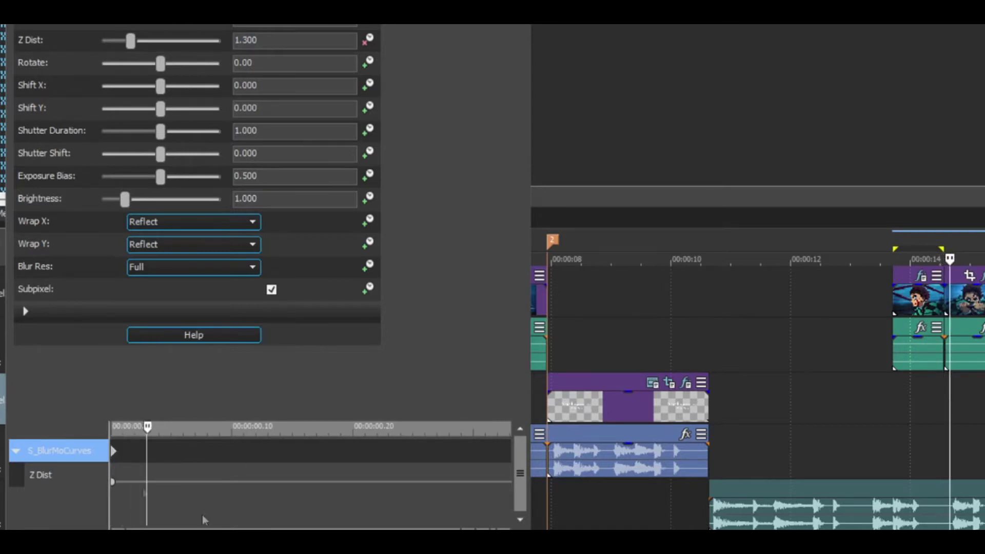
{"action": "left_click", "coordinate": [113, 451]}
{"action": "key", "text": "Right"}
{"action": "key", "text": "Right"}
{"action": "key", "text": "Right"}
{"action": "key", "text": "Right"}
{"action": "left_click_drag", "start_coordinate": [293, 45], "coordinate": [135, 73]}
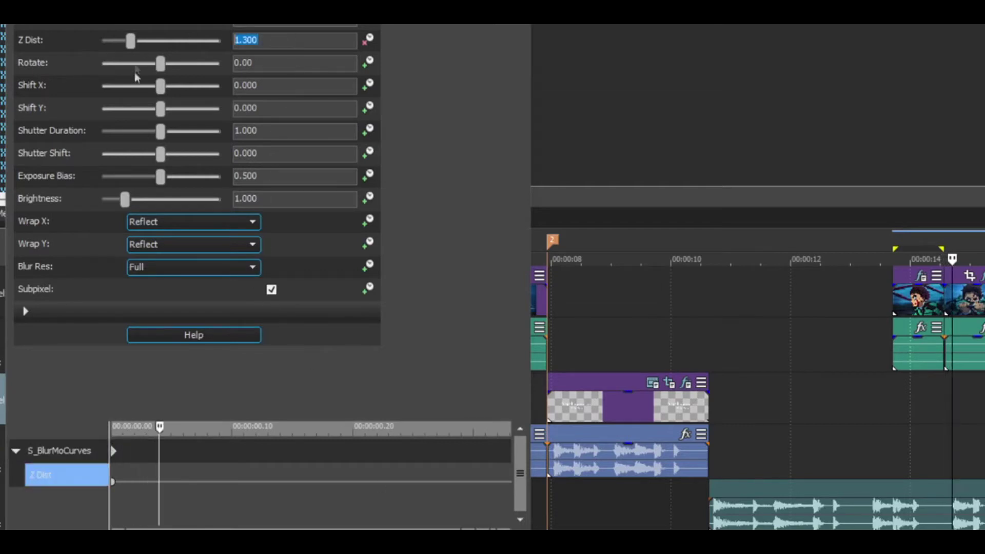
{"action": "type", "text": "1"}
{"action": "key", "text": "Return"}
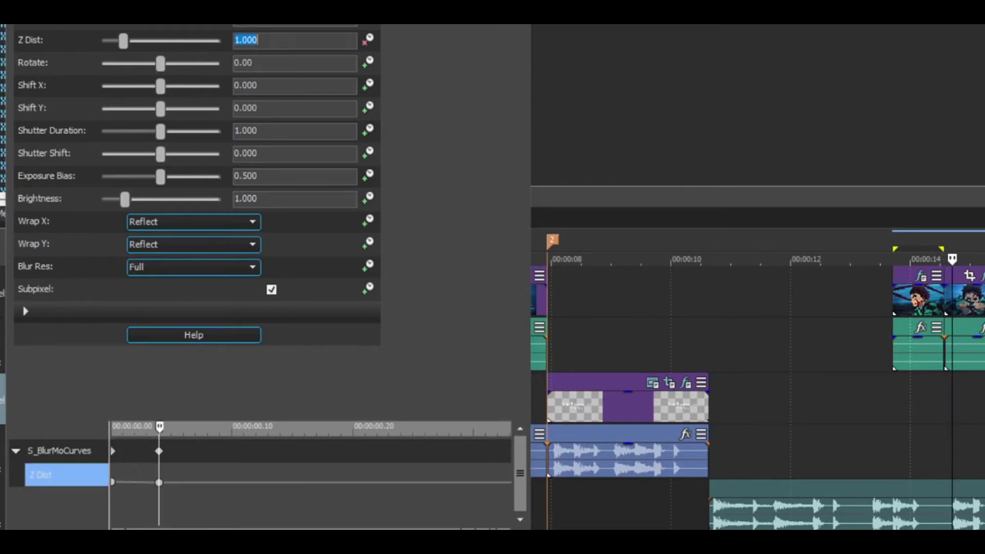
Step: Move the second clip's Z Dist keyframe of 1 to 00:00:00.03, three frames after the clip's start
{"action": "left_click", "coordinate": [113, 450]}
{"action": "key", "text": "Right"}
{"action": "key", "text": "Right"}
{"action": "key", "text": "Right"}
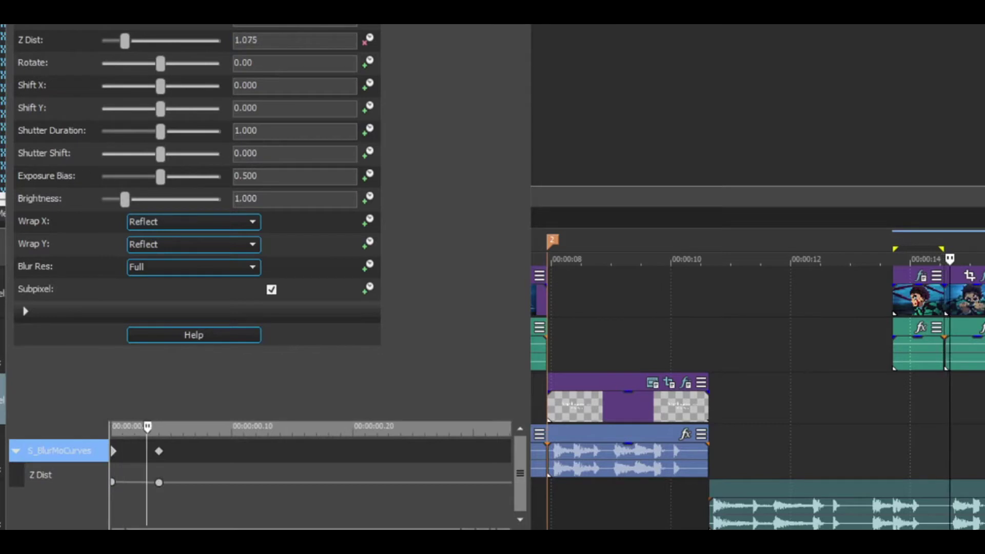
{"action": "left_click_drag", "start_coordinate": [159, 452], "coordinate": [152, 454]}
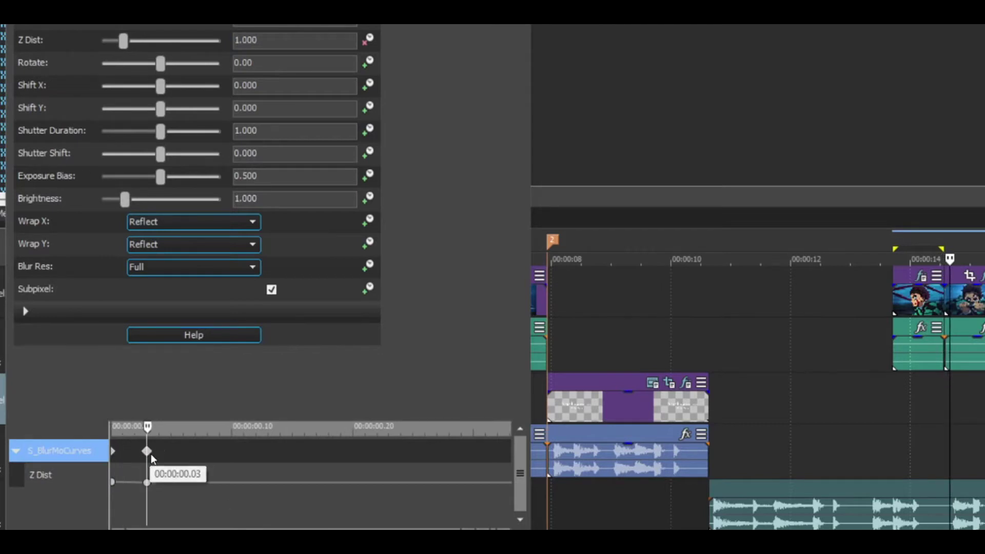
{"action": "left_click", "coordinate": [115, 448]}
{"action": "key", "text": "Right"}
{"action": "key", "text": "Right"}
{"action": "key", "text": "Right"}
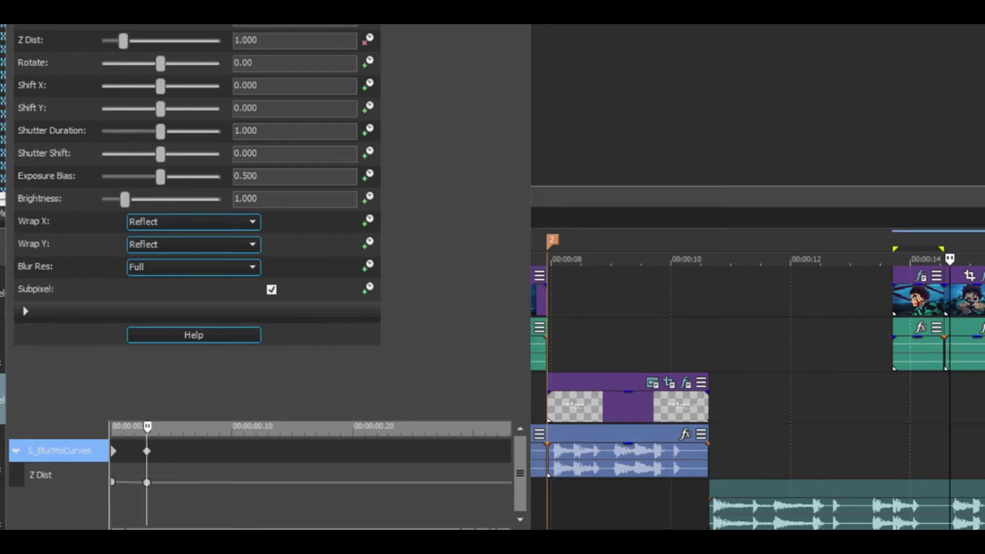
{"action": "left_click", "coordinate": [112, 451]}
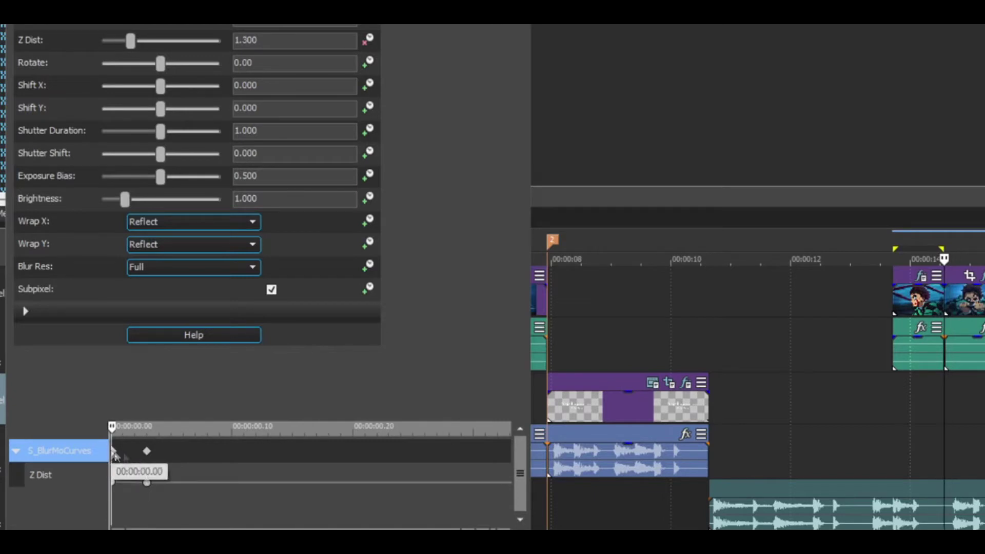
{"action": "left_click", "coordinate": [146, 452]}
Step: Add a Z Dist keyframe of 1.3 at the very end of the second clip
{"action": "left_click_drag", "start_coordinate": [148, 427], "coordinate": [679, 355]}
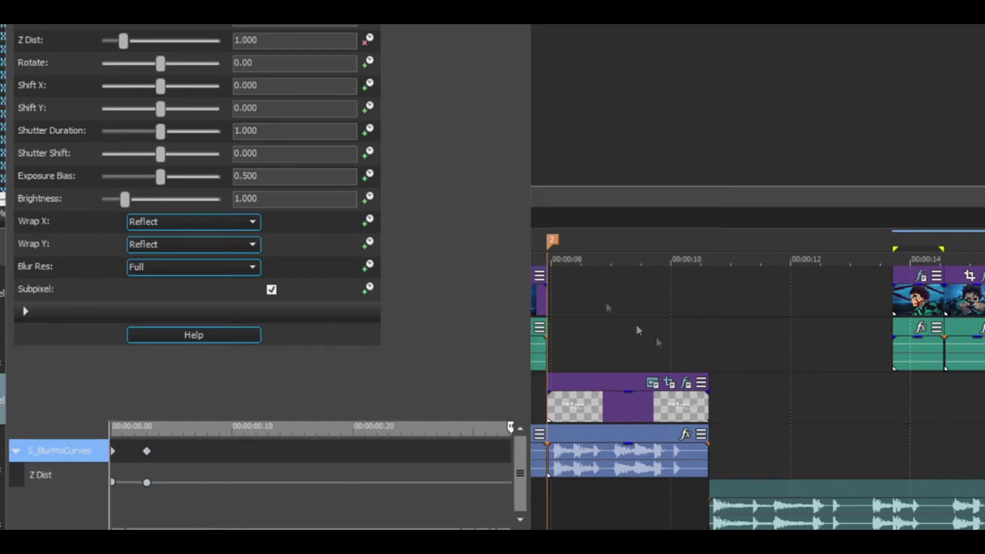
{"action": "left_click", "coordinate": [282, 43]}
{"action": "type", "text": "1.3"}
{"action": "key", "text": "Return"}
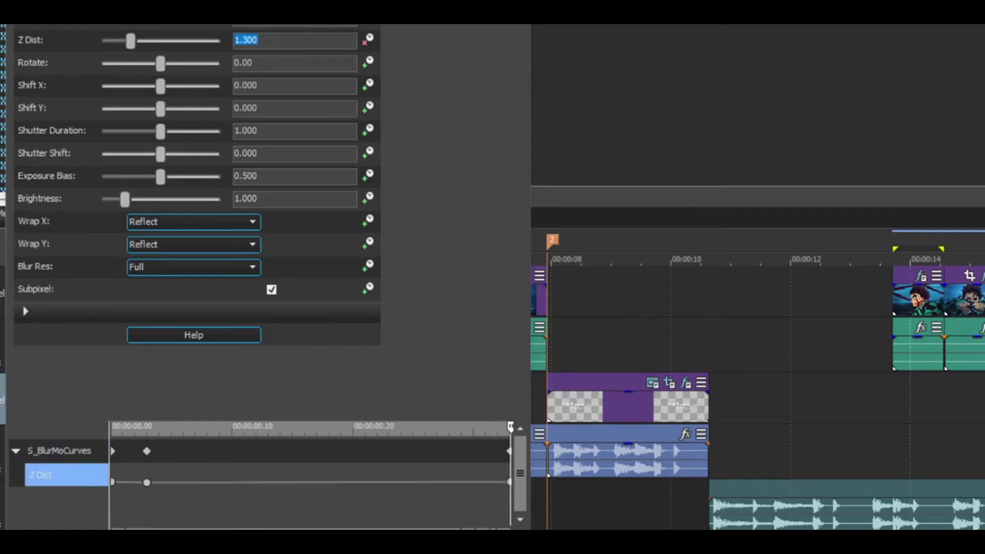
Step: Add a Z Dist keyframe of 0.8 three frames before the second clip's end
{"action": "key", "text": "Left"}
{"action": "key", "text": "Left"}
{"action": "key", "text": "Left"}
{"action": "key", "text": "Left"}
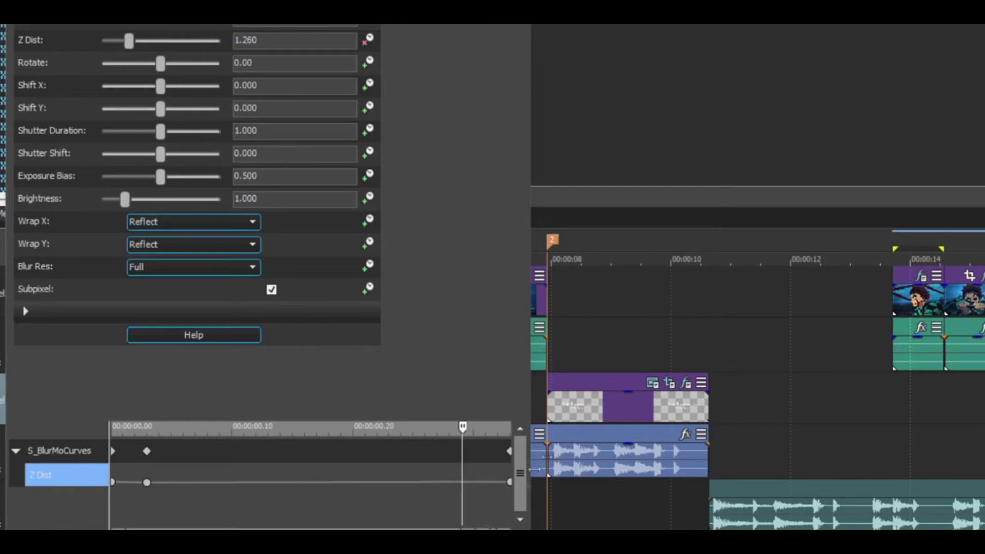
{"action": "left_click", "coordinate": [511, 451]}
{"action": "key", "text": "Left"}
{"action": "key", "text": "Left"}
{"action": "key", "text": "Left"}
{"action": "double_click", "coordinate": [276, 42]}
{"action": "key", "text": "BackSpace"}
{"action": "type", "text": "0.8"}
{"action": "key", "text": "Return"}
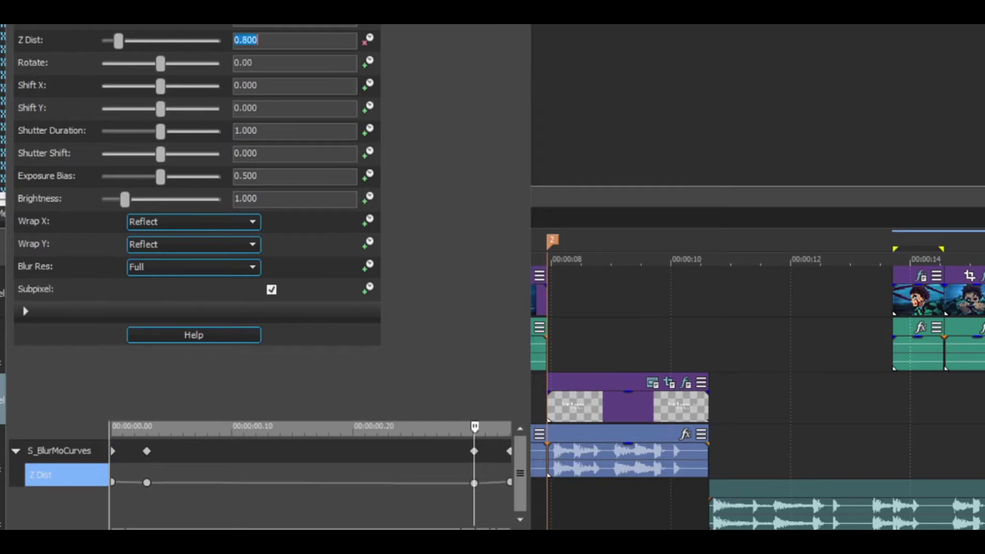
Step: Set the Z Dist keyframe of 0.8 to Slow Fade and the other three keyframes to Fast Fade
{"action": "right_click", "coordinate": [474, 482]}
{"action": "left_click", "coordinate": [518, 394]}
{"action": "right_click", "coordinate": [509, 483]}
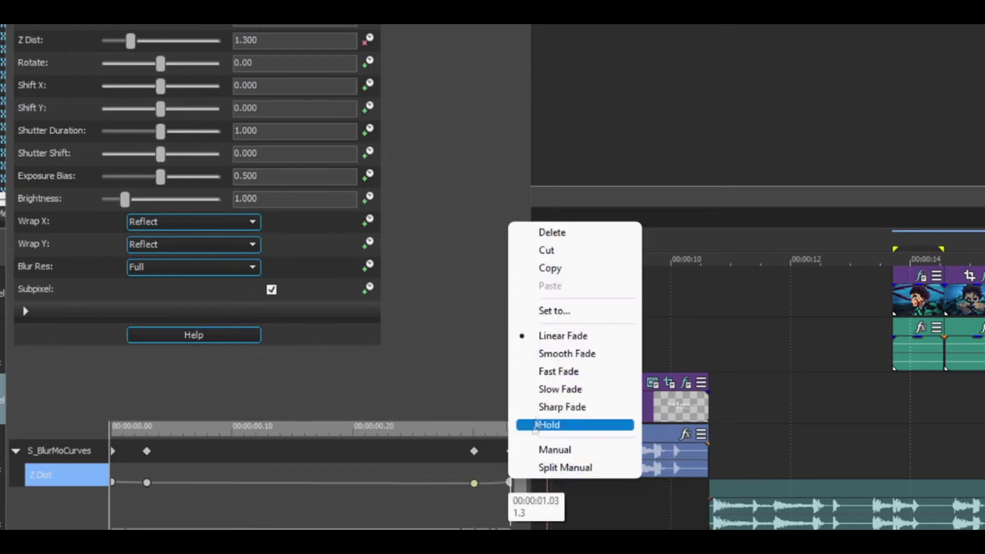
{"action": "left_click", "coordinate": [534, 371]}
{"action": "left_click", "coordinate": [147, 482]}
{"action": "right_click", "coordinate": [147, 483]}
{"action": "left_click", "coordinate": [194, 373]}
{"action": "right_click", "coordinate": [115, 479]}
{"action": "left_click", "coordinate": [152, 374]}
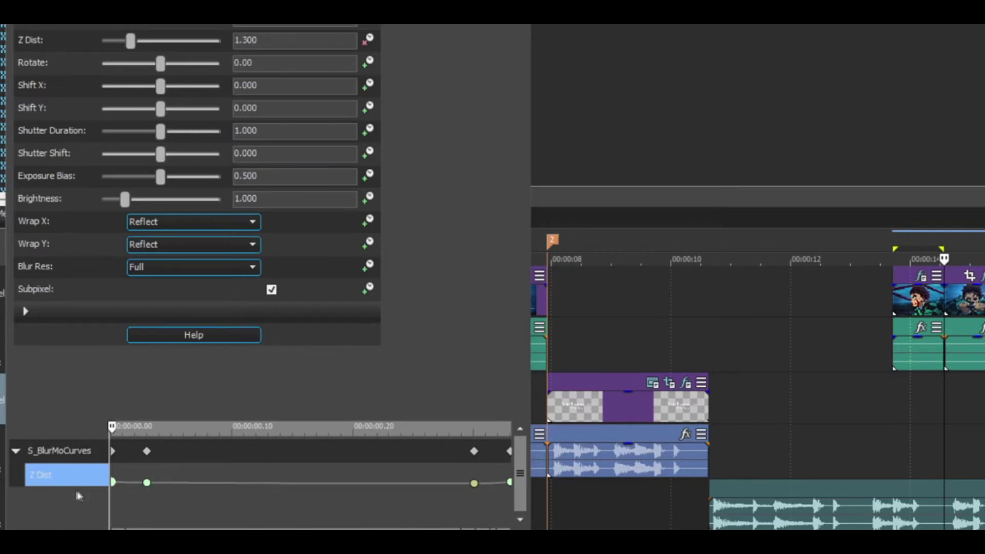
Step: Review the times and values of the second clip's Z Dist keyframes from its start to its end
{"action": "mouse_move", "coordinate": [112, 487]}
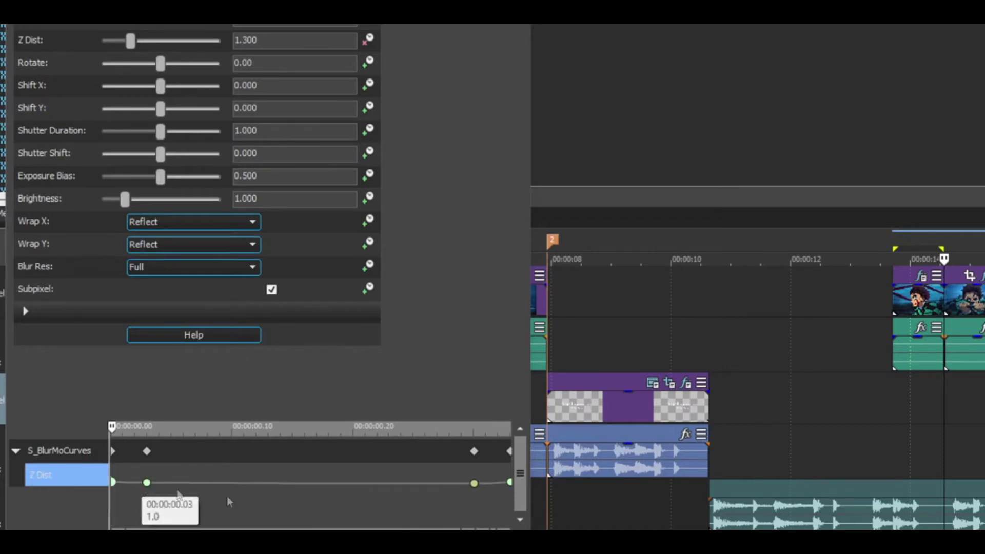
{"action": "mouse_move", "coordinate": [511, 486]}
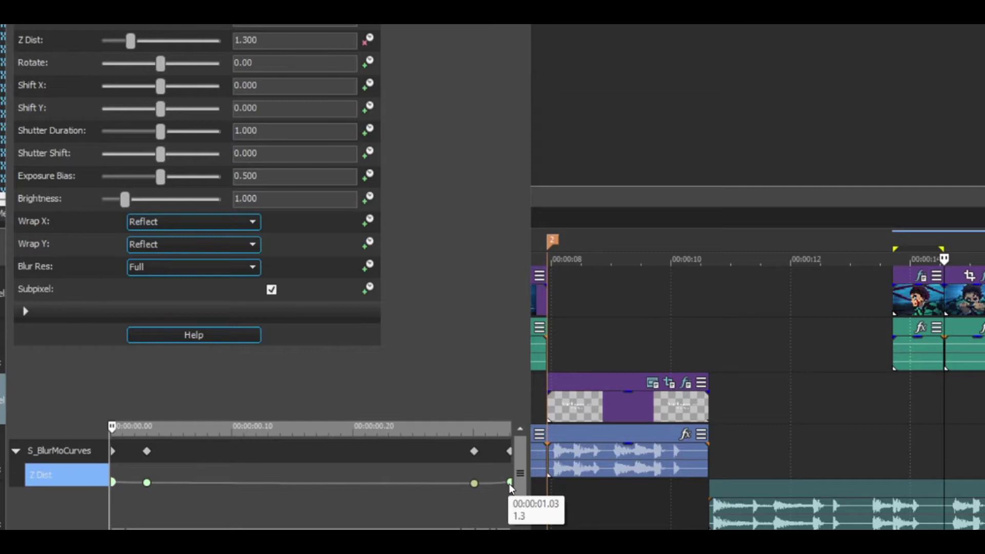
{"action": "left_click", "coordinate": [511, 450]}
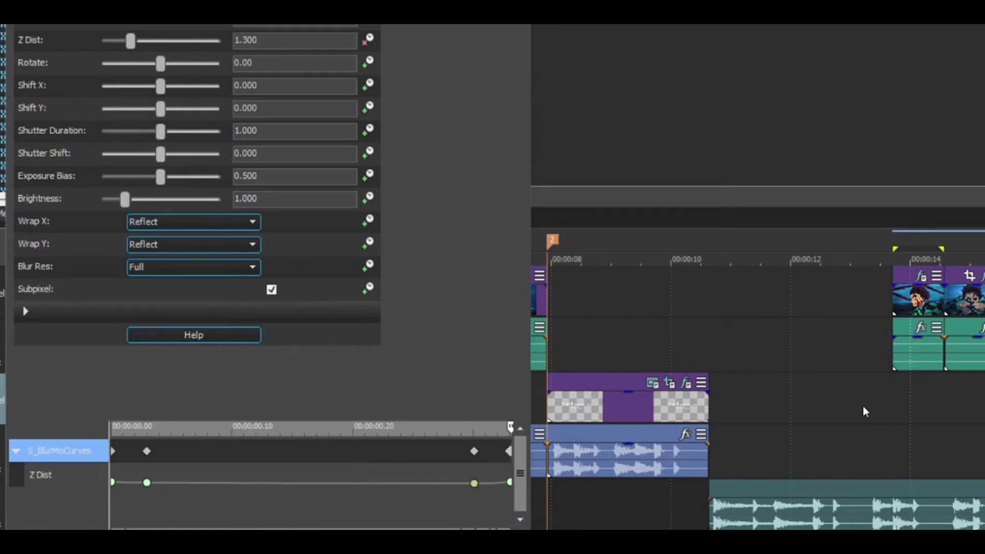
Step: Select the time range covering the first two edited clips and play it back to check the zoom transition
{"action": "left_click_drag", "start_coordinate": [895, 390], "coordinate": [984, 391]}
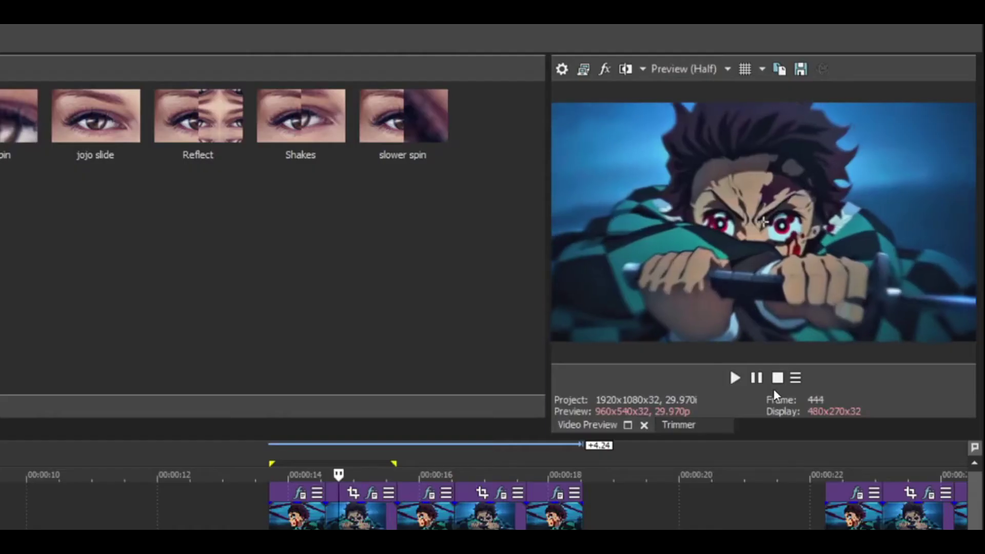
{"action": "left_click", "coordinate": [756, 378]}
{"action": "left_click", "coordinate": [759, 378]}
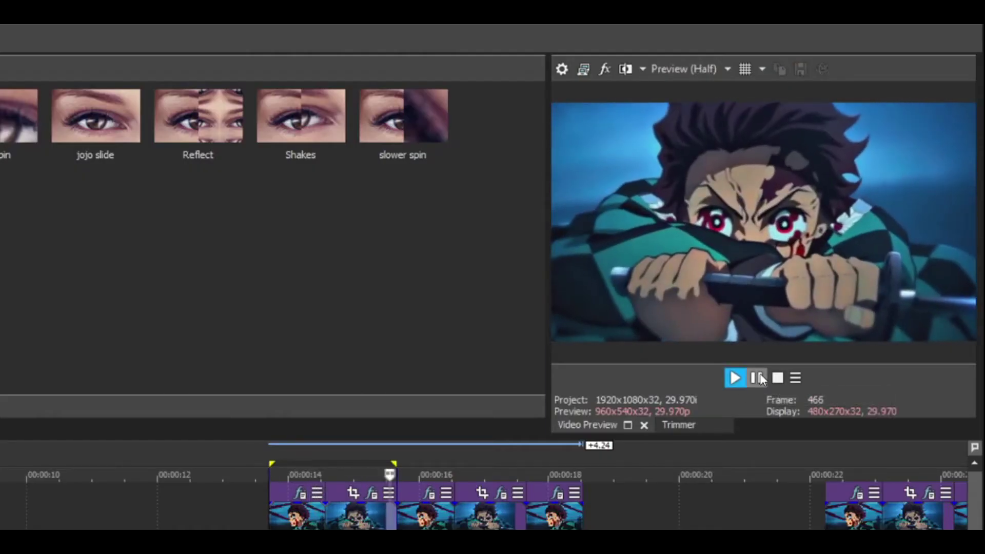
{"action": "left_click", "coordinate": [758, 378]}
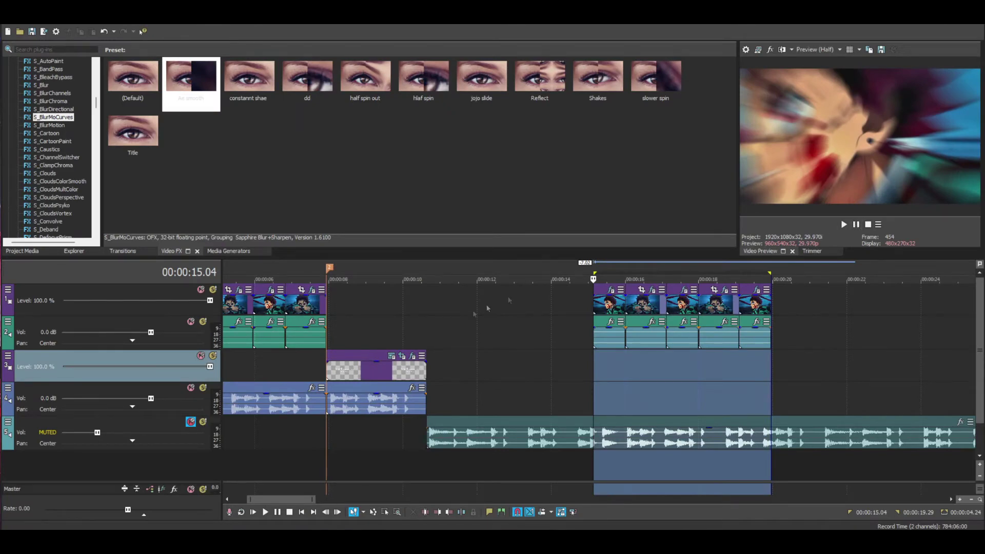
Step: Mute the audio track beneath the title clips and play back the finished clips between markers 1 and 2
{"action": "scroll", "coordinate": [488, 307], "scroll_direction": "down", "scroll_amount": 2}
{"action": "left_click_drag", "start_coordinate": [285, 440], "coordinate": [390, 444]}
{"action": "left_click", "coordinate": [191, 387]}
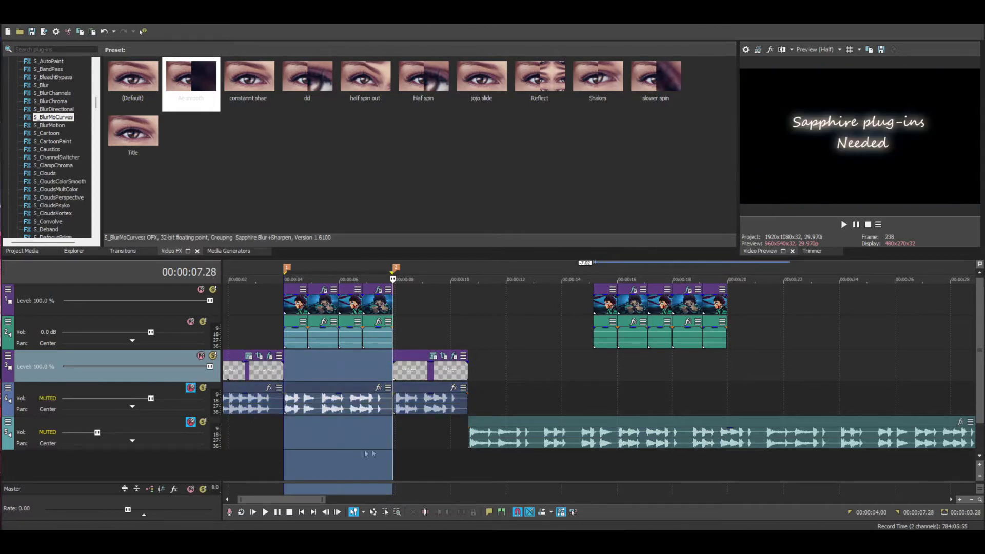
{"action": "left_click", "coordinate": [856, 224]}
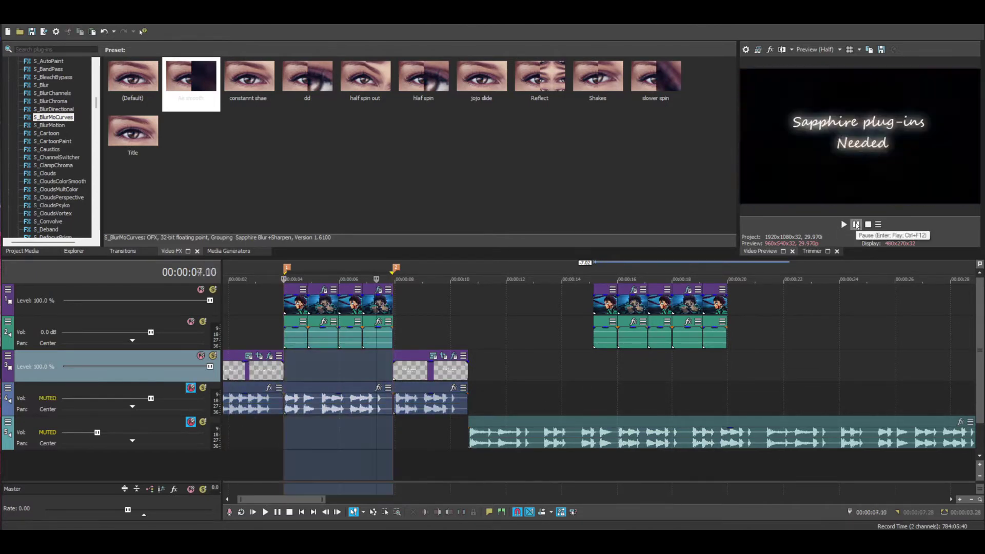
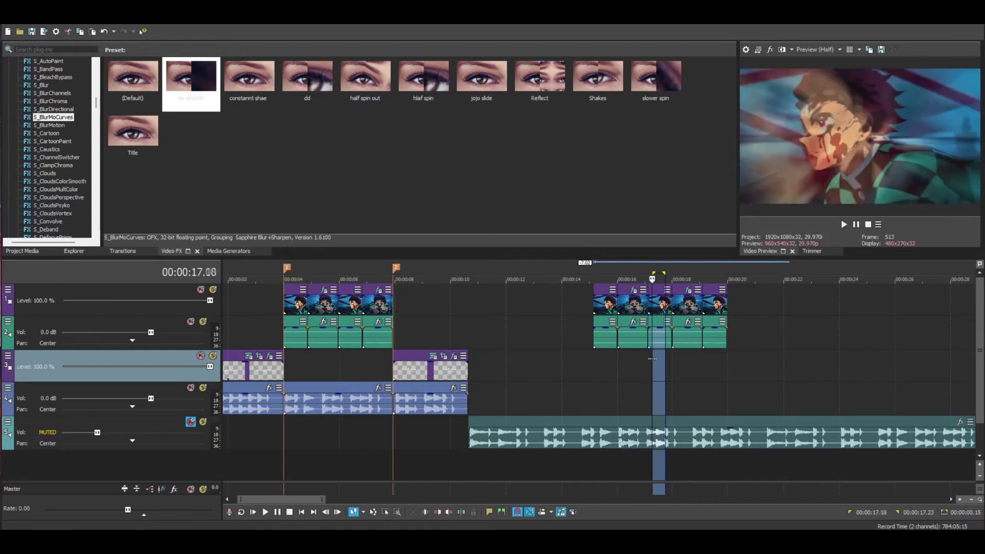
Step: Mark time ranges across the clip joins, ending with one from the first clip's start into the second clip
{"action": "left_click", "coordinate": [672, 368]}
{"action": "scroll", "coordinate": [672, 367], "scroll_direction": "up", "scroll_amount": 3}
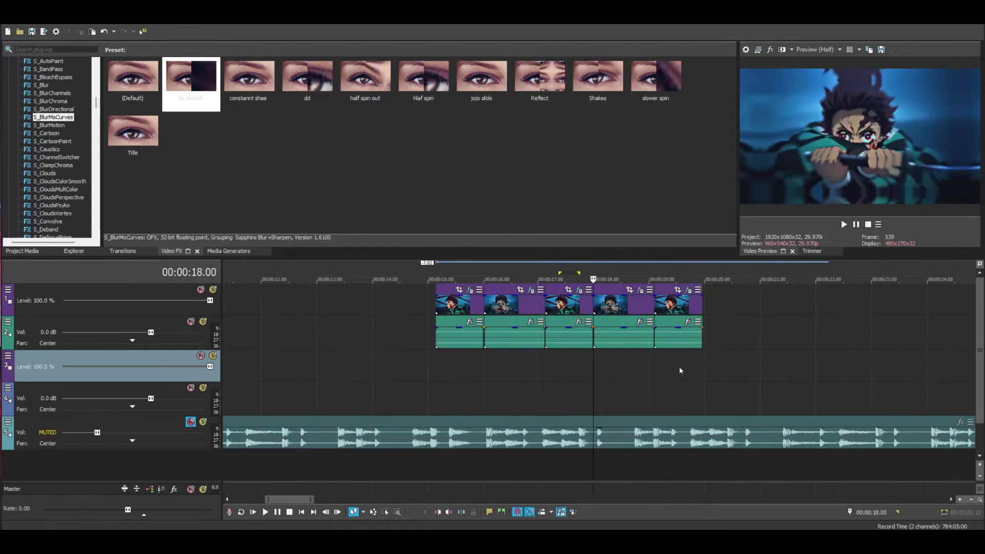
{"action": "left_click_drag", "start_coordinate": [577, 363], "coordinate": [664, 363]}
{"action": "left_click_drag", "start_coordinate": [438, 365], "coordinate": [526, 355]}
{"action": "left_click", "coordinate": [526, 355]}
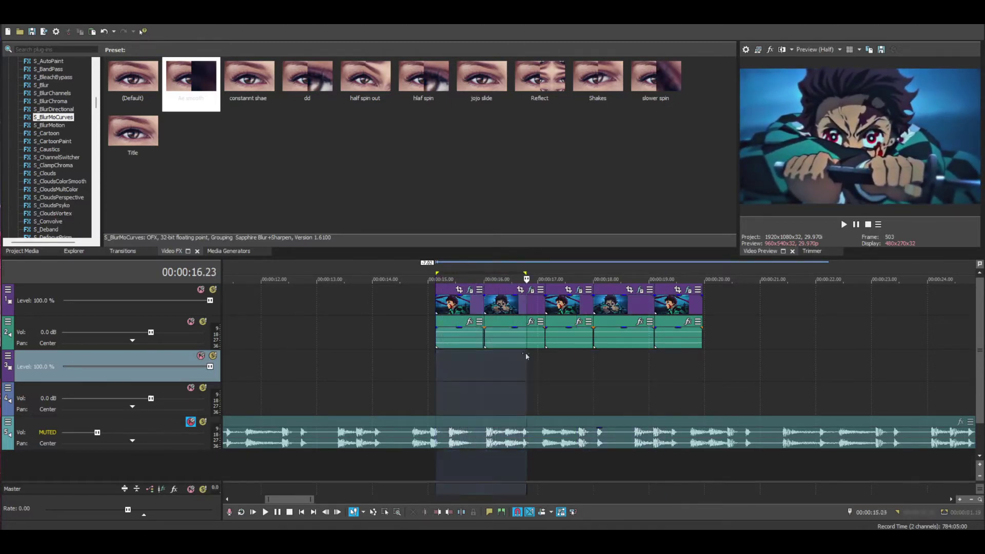
Step: Compare the S_BlurMoCurves Z Dist keyframes of the first three clips, ending with the third clip's last two keyframes
{"action": "left_click", "coordinate": [459, 375]}
{"action": "left_click", "coordinate": [469, 290]}
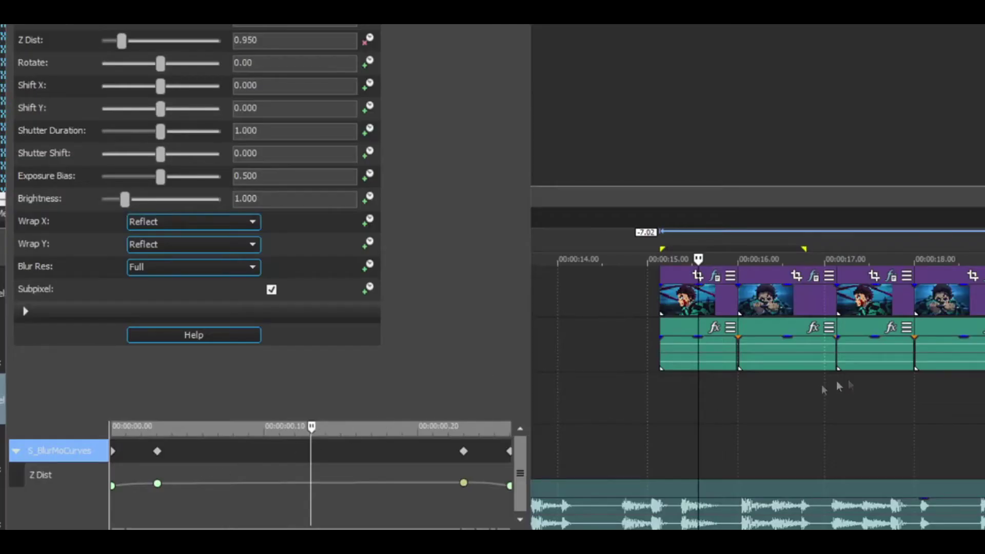
{"action": "left_click", "coordinate": [789, 385]}
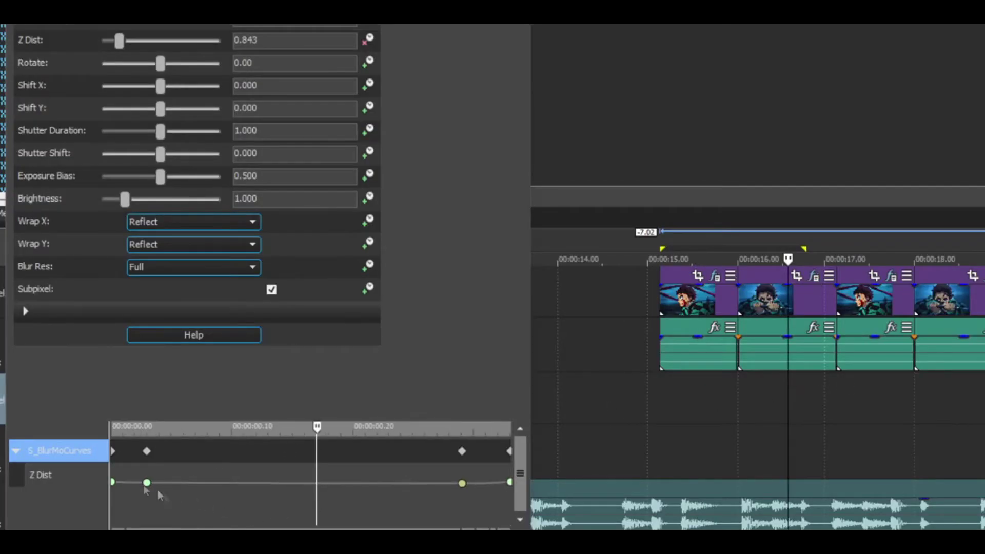
{"action": "left_click", "coordinate": [875, 400]}
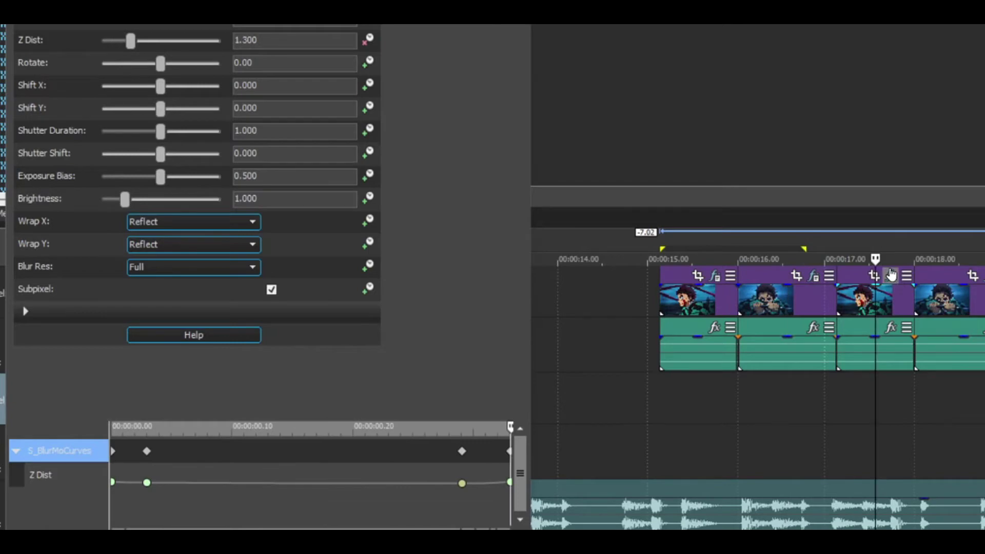
{"action": "left_click", "coordinate": [890, 274]}
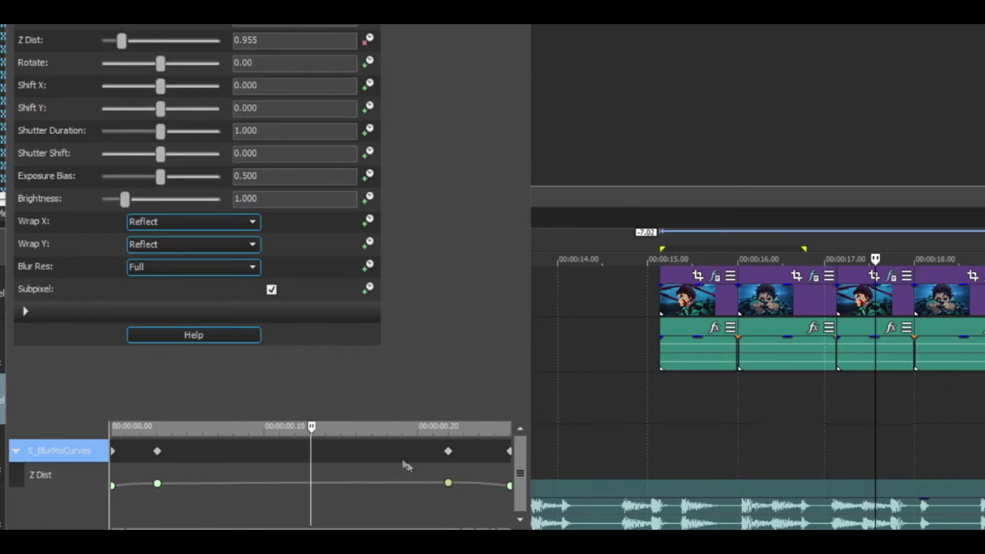
{"action": "left_click", "coordinate": [954, 383]}
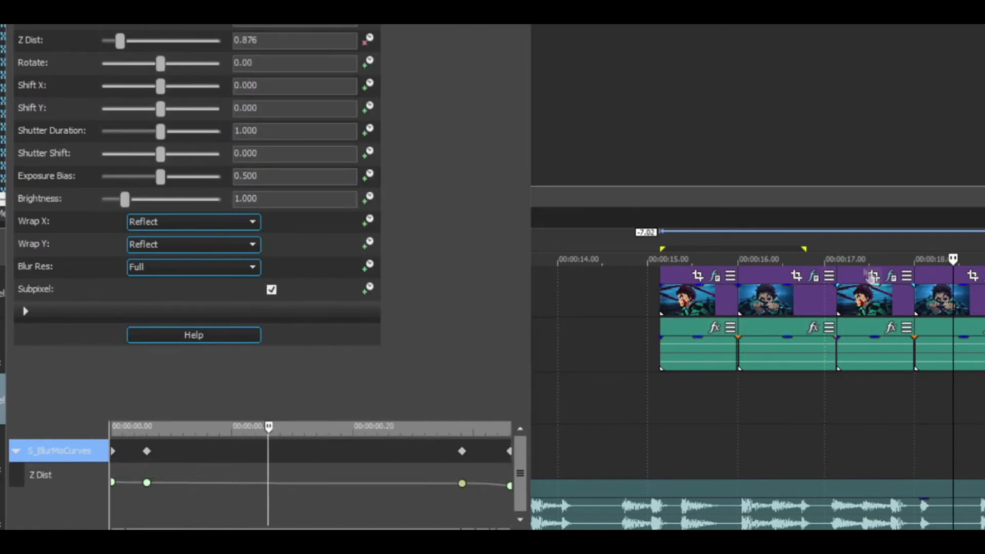
{"action": "left_click", "coordinate": [883, 303]}
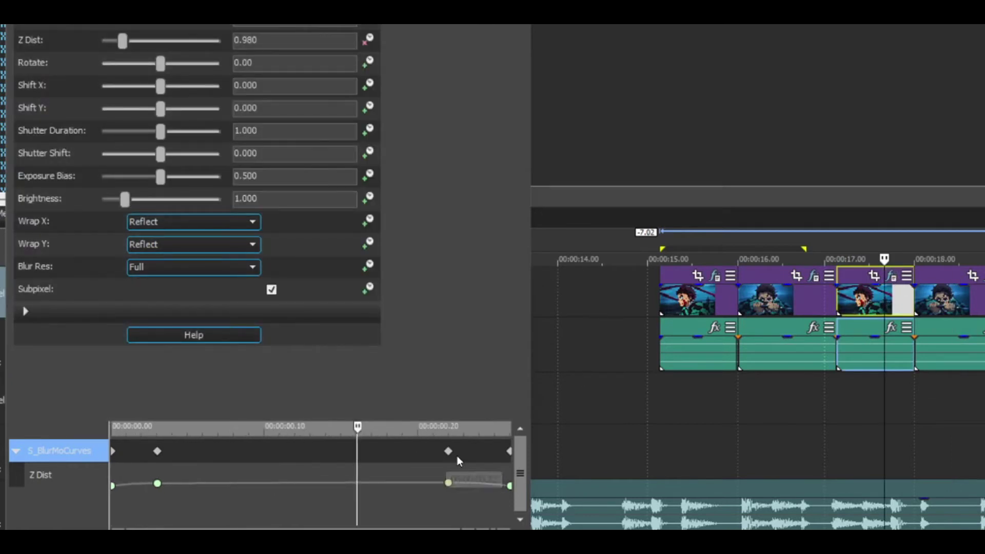
{"action": "left_click", "coordinate": [450, 450]}
{"action": "left_click", "coordinate": [509, 451]}
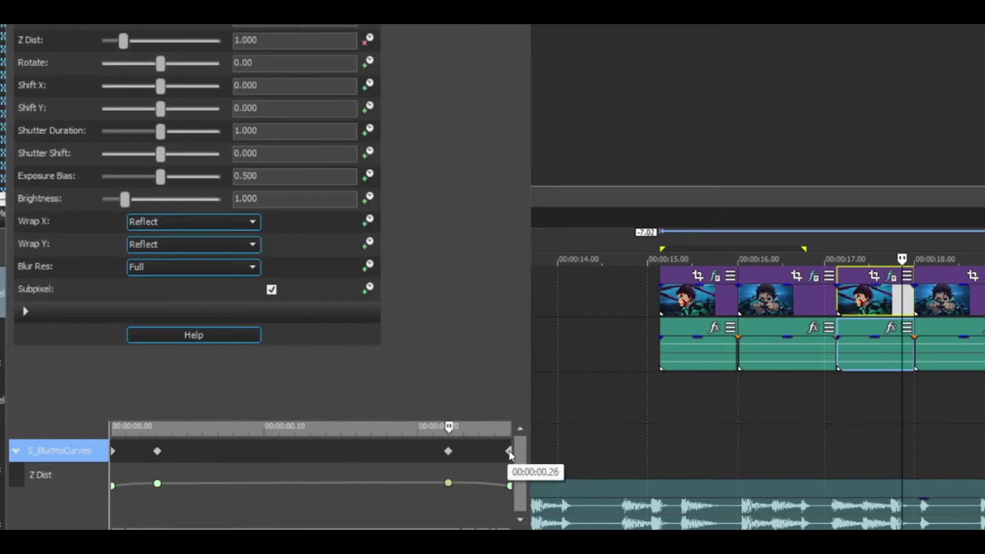
Step: Review the Z Dist keyframes of the fourth and fifth clips from their starts to their ends
{"action": "left_click", "coordinate": [939, 399]}
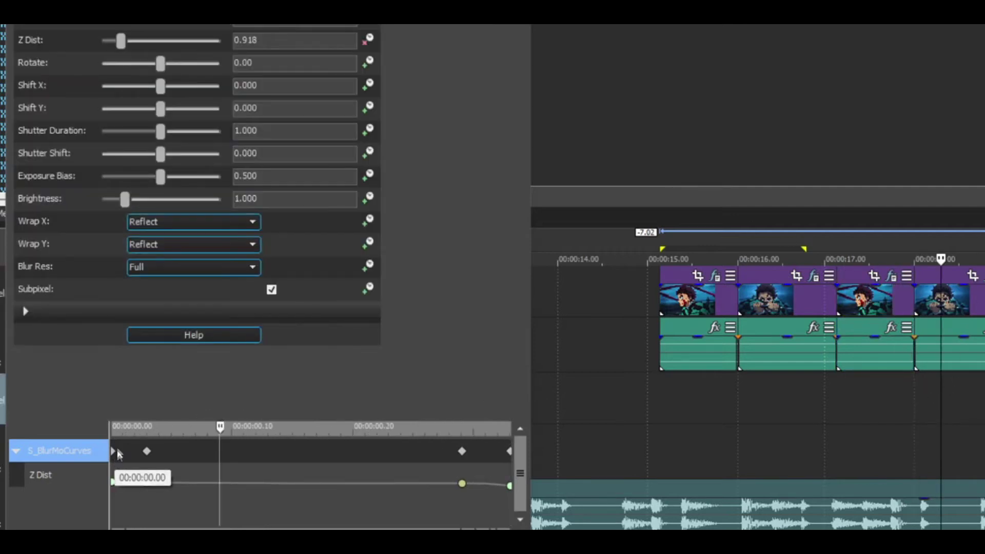
{"action": "left_click", "coordinate": [114, 451]}
{"action": "left_click", "coordinate": [147, 451]}
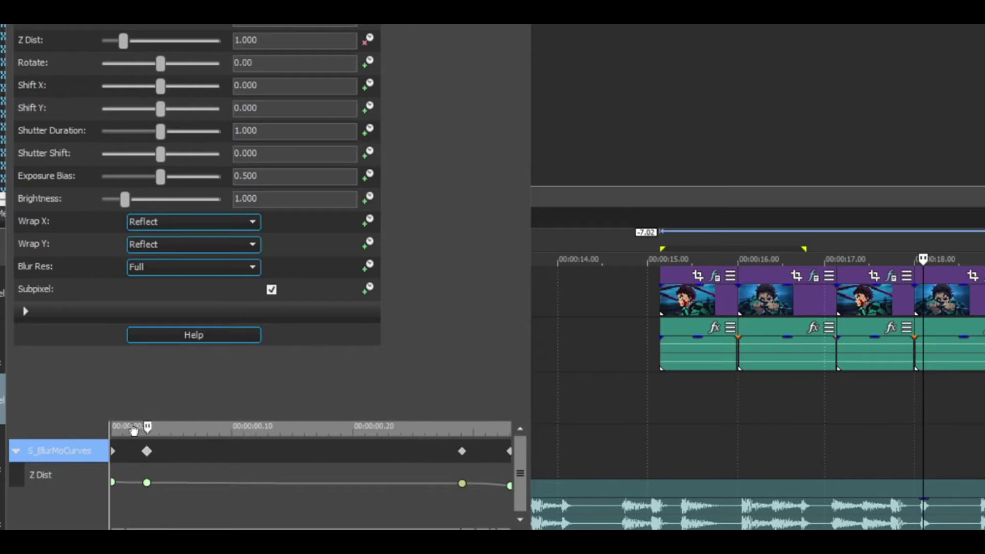
{"action": "left_click_drag", "start_coordinate": [147, 427], "coordinate": [515, 452]}
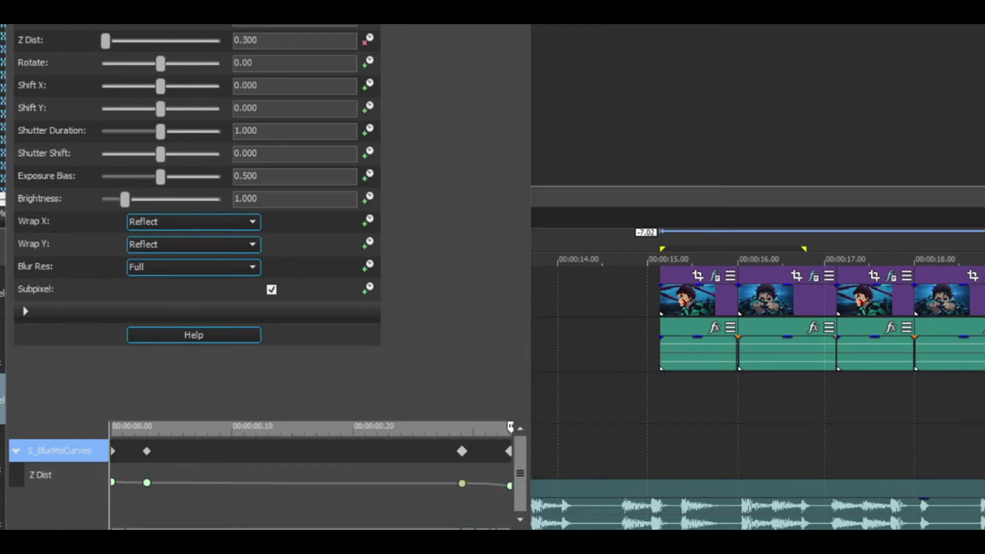
{"action": "mouse_move", "coordinate": [512, 474]}
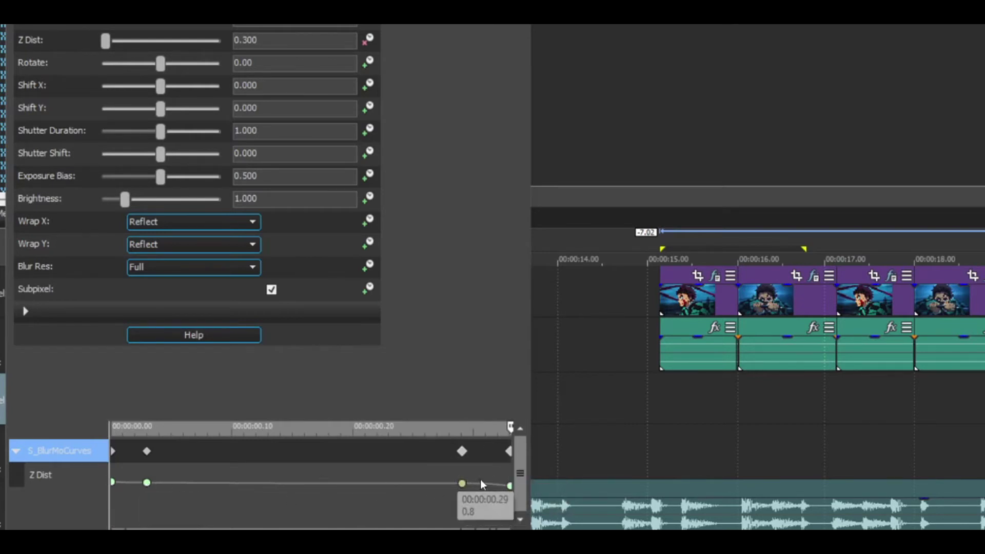
{"action": "key", "text": "Escape"}
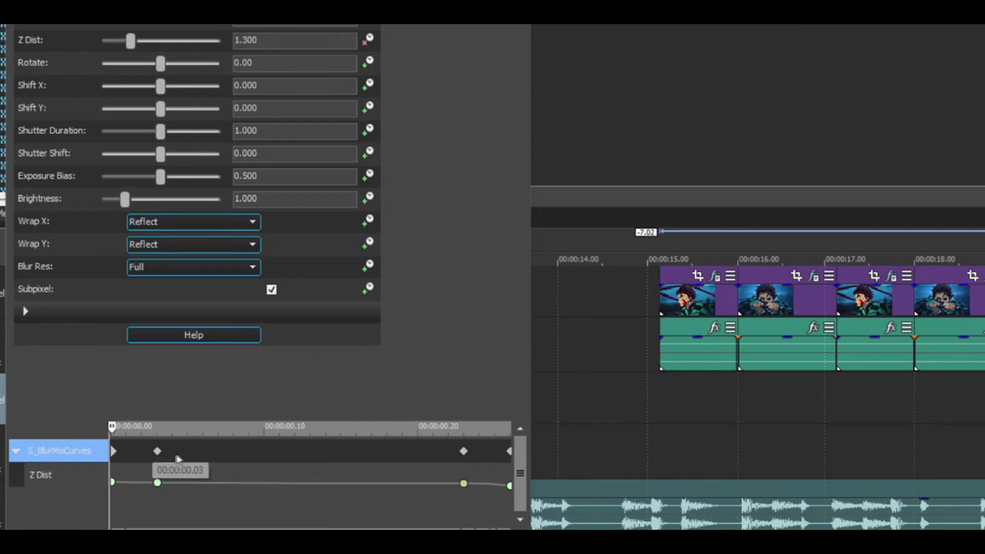
{"action": "left_click", "coordinate": [157, 451]}
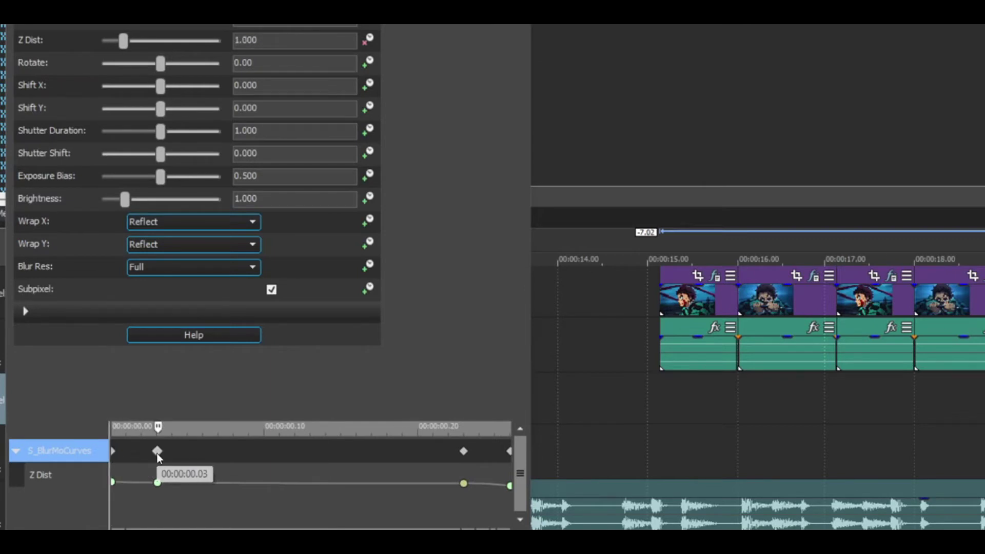
{"action": "left_click", "coordinate": [464, 451]}
{"action": "left_click", "coordinate": [510, 452]}
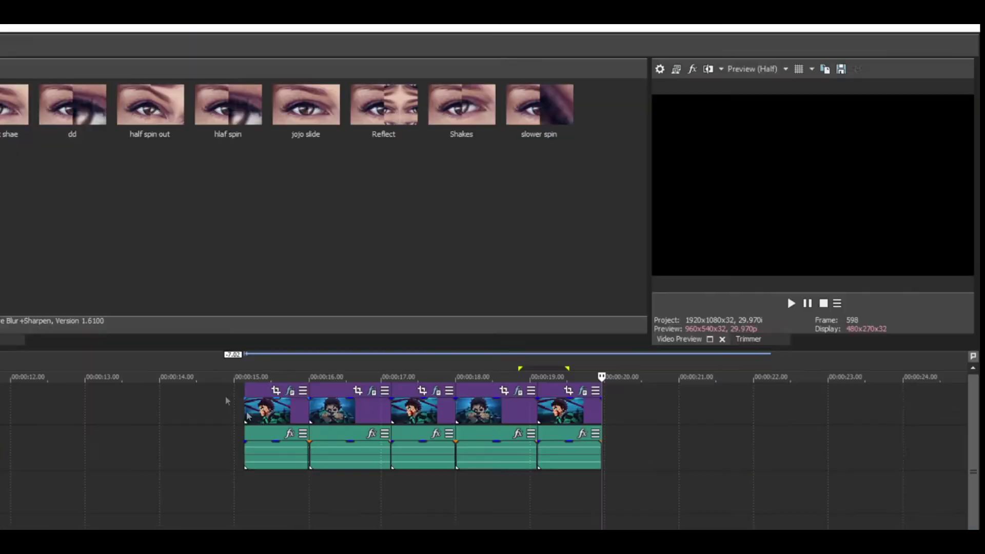
Step: Copy the fourth and fifth clips together and paste them directly after the last clip
{"action": "left_click_drag", "start_coordinate": [452, 487], "coordinate": [677, 487]}
{"action": "left_click", "coordinate": [465, 480]}
{"action": "left_click", "coordinate": [494, 405]}
{"action": "right_click", "coordinate": [562, 407]}
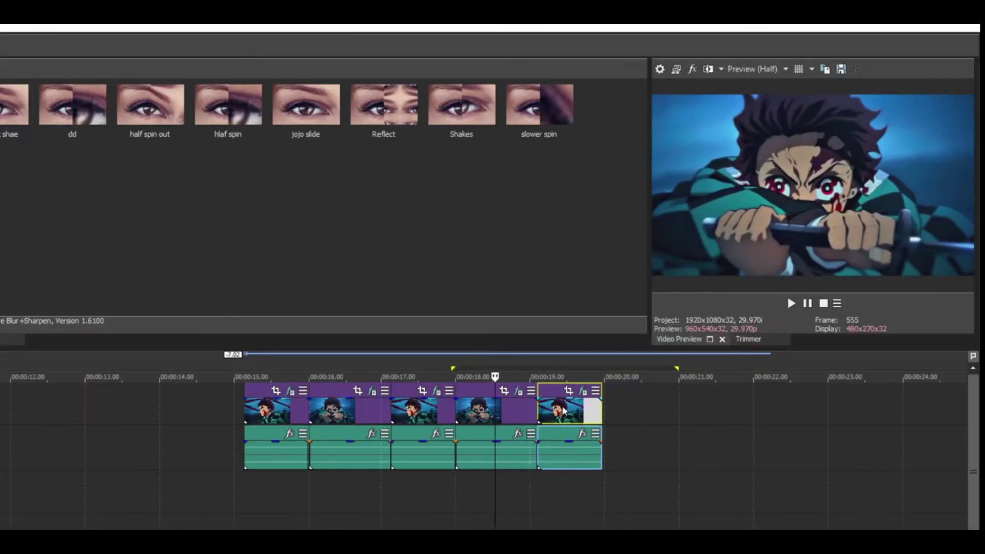
{"action": "left_click", "coordinate": [493, 408]}
{"action": "left_click", "coordinate": [576, 411], "text": "ctrl"}
{"action": "right_click", "coordinate": [575, 411]}
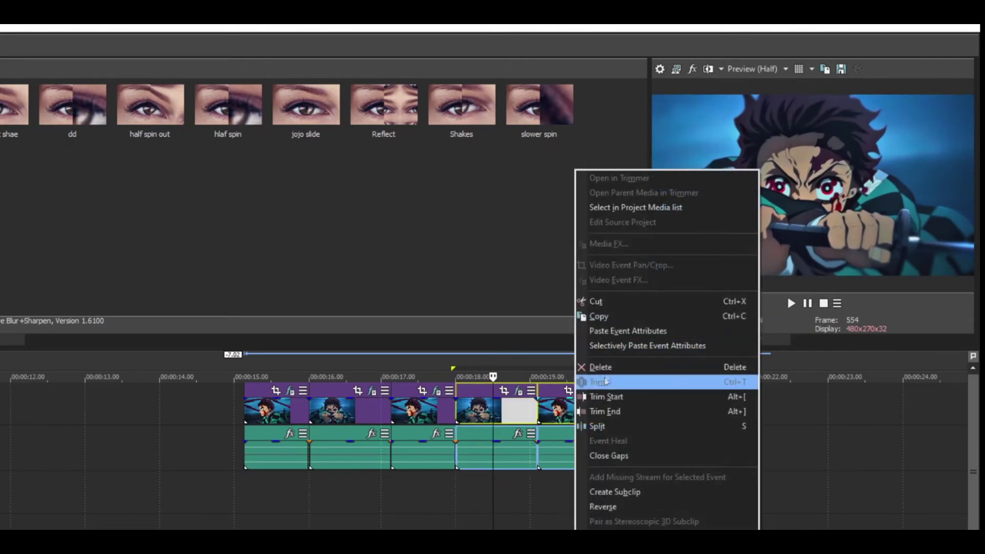
{"action": "left_click", "coordinate": [592, 315]}
{"action": "left_click", "coordinate": [601, 487]}
{"action": "right_click", "coordinate": [632, 393]}
{"action": "left_click", "coordinate": [649, 402]}
Step: Select the time range from the fourth clip to the end of the pasted clips and play it back
{"action": "left_click", "coordinate": [470, 490]}
{"action": "key", "text": "Left"}
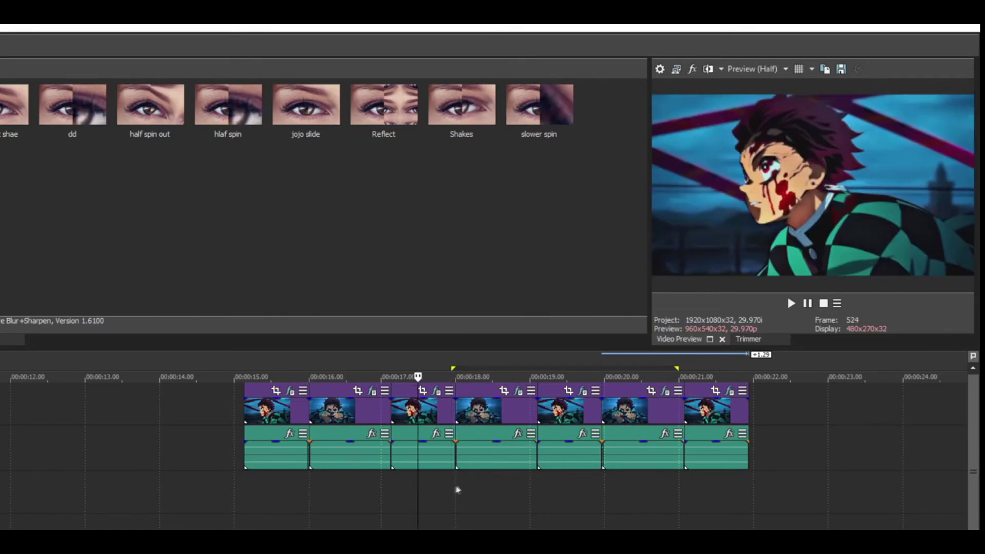
{"action": "left_click_drag", "start_coordinate": [456, 487], "coordinate": [748, 488]}
{"action": "key", "text": "space"}
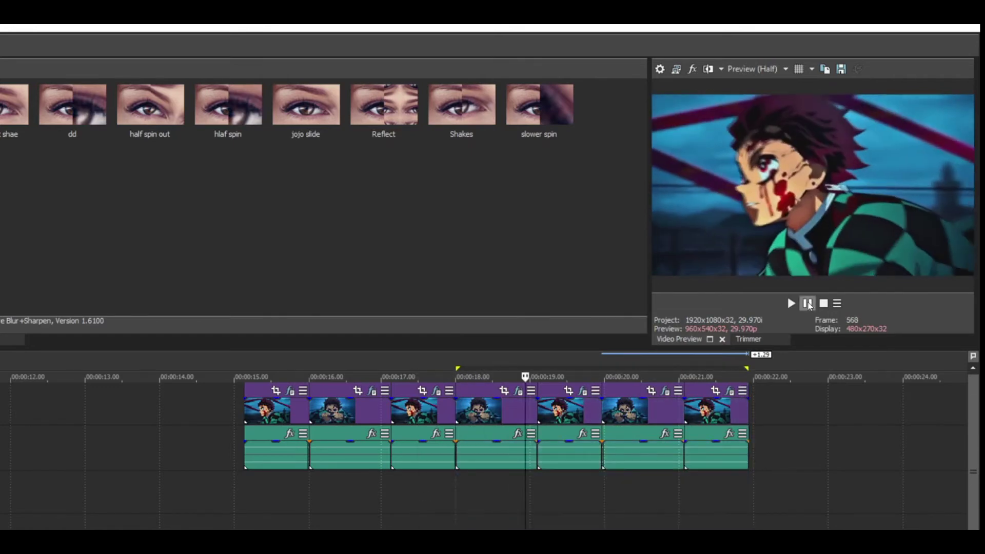
{"action": "key", "text": "space"}
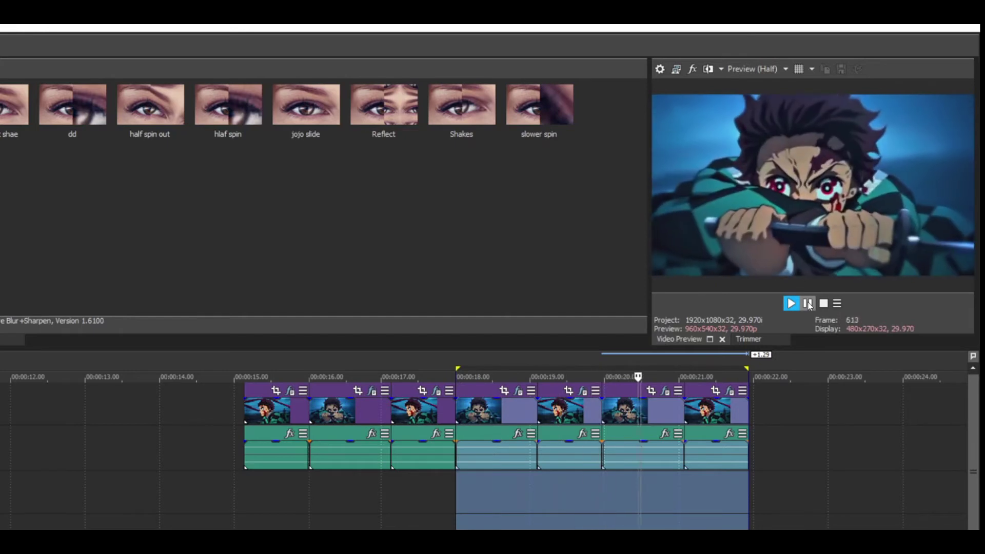
{"action": "left_click", "coordinate": [807, 303]}
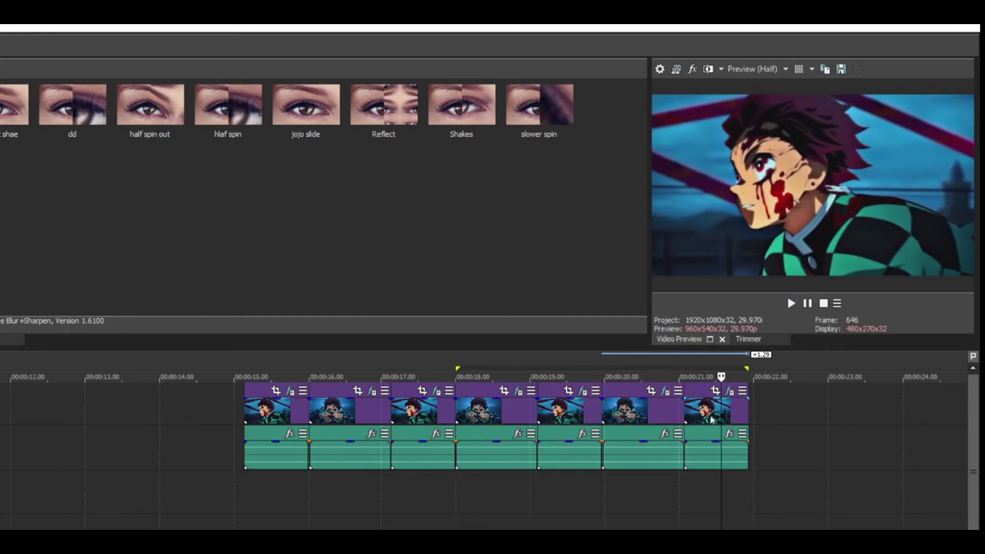
Step: Delete the two pasted clips at the end of the sequence
{"action": "left_click", "coordinate": [622, 413]}
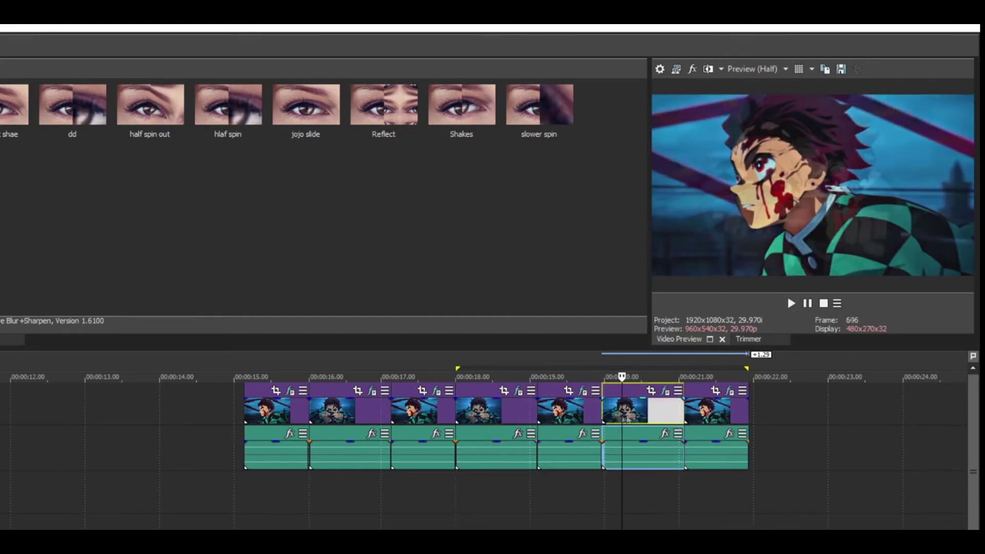
{"action": "left_click", "coordinate": [712, 414], "text": "ctrl"}
{"action": "right_click", "coordinate": [712, 414]}
{"action": "right_click", "coordinate": [713, 413]}
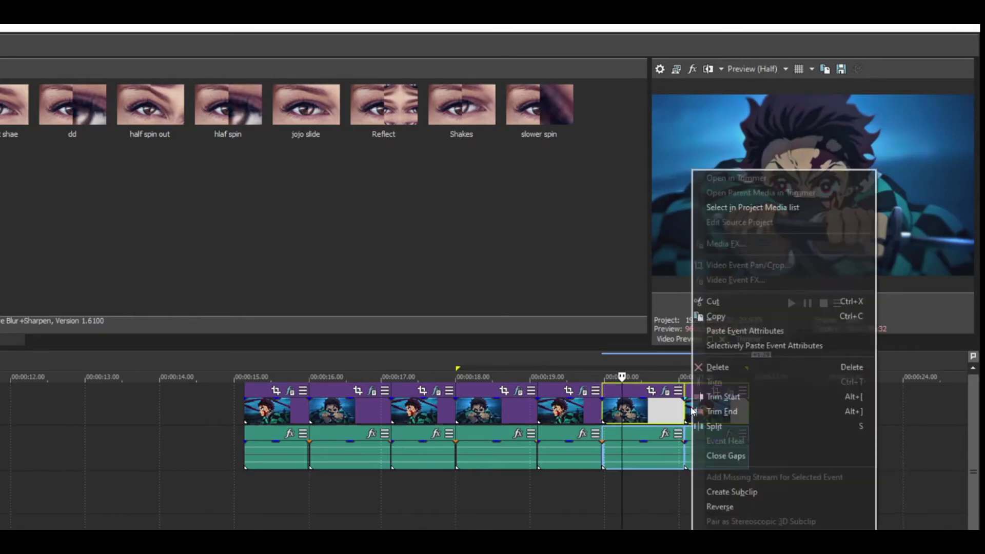
{"action": "left_click", "coordinate": [717, 367]}
Step: Mark the time range around the second clip and examine its S_BlurMoCurves Z Dist keyframe at 00:00:00.29
{"action": "left_click_drag", "start_coordinate": [288, 485], "coordinate": [427, 480]}
{"action": "left_click", "coordinate": [339, 493]}
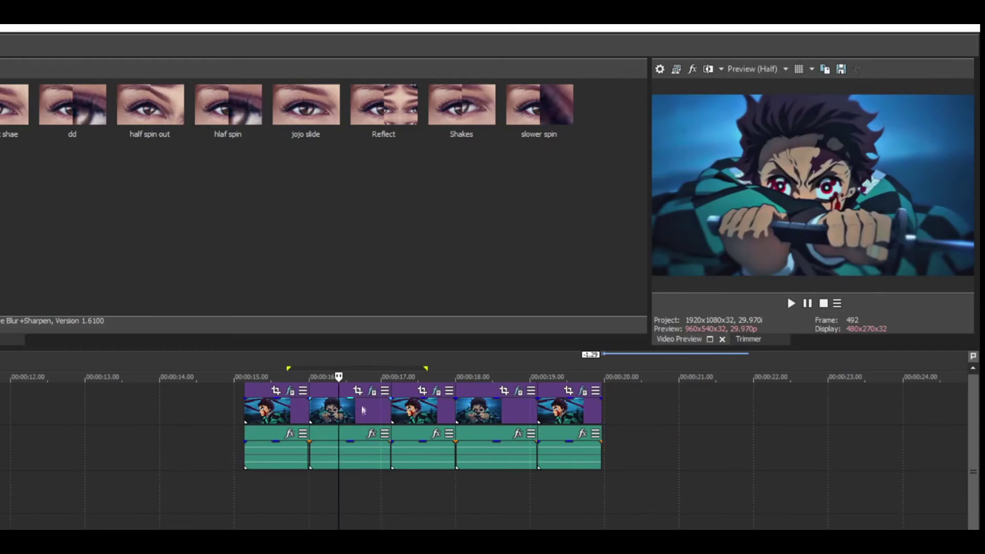
{"action": "left_click", "coordinate": [372, 391]}
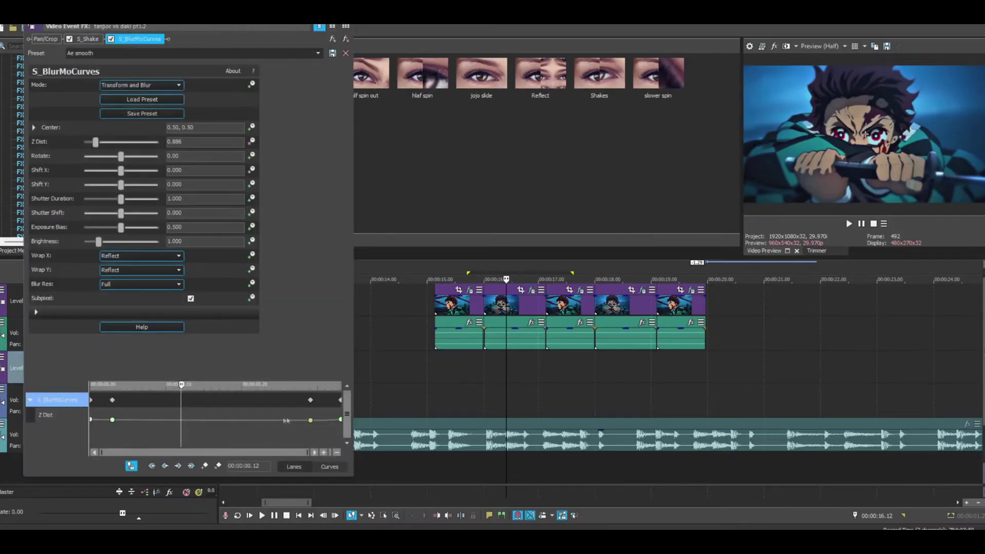
{"action": "left_click", "coordinate": [310, 388]}
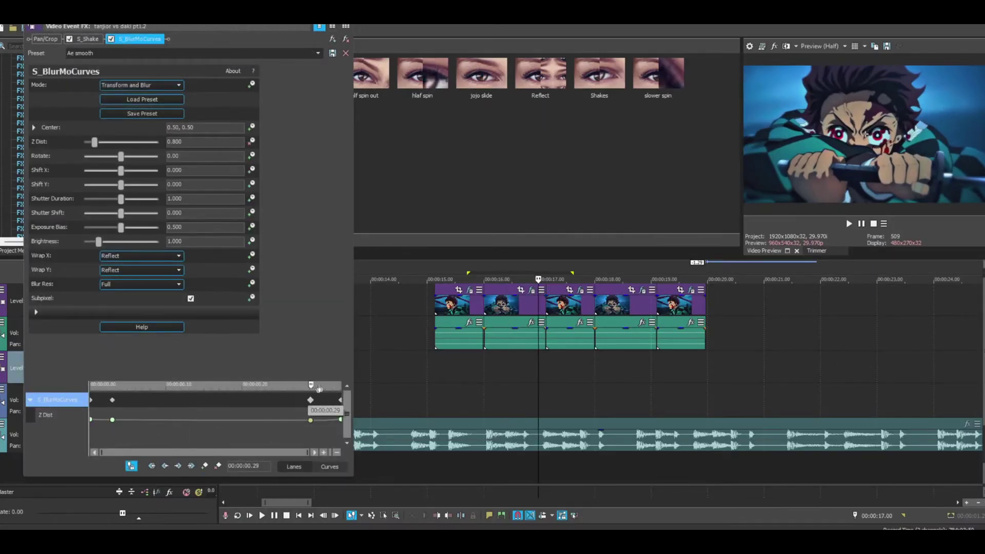
{"action": "mouse_move", "coordinate": [311, 385]}
{"action": "left_mouse_down"}
{"action": "mouse_move", "coordinate": [346, 388]}
{"action": "mouse_move", "coordinate": [311, 391]}
{"action": "left_mouse_up"}
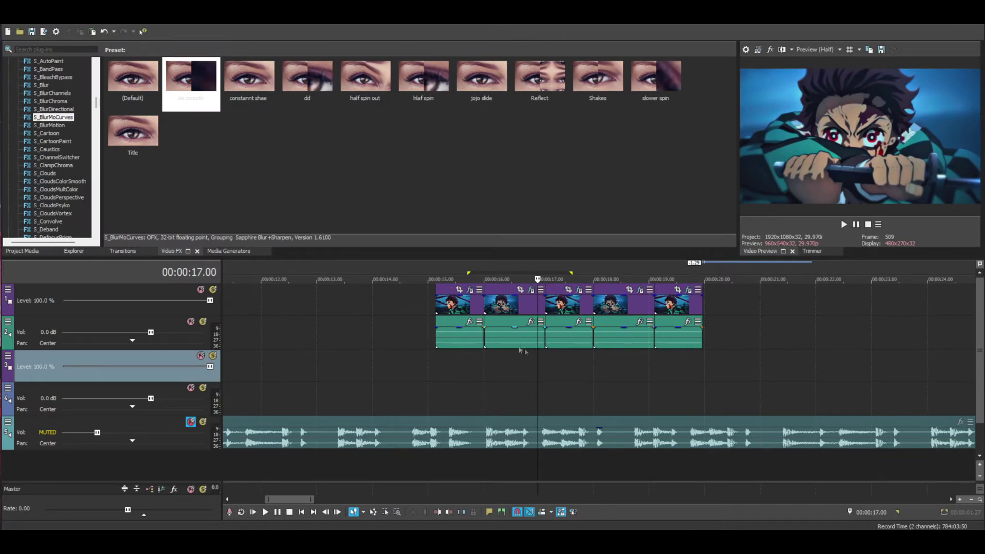
Step: Set the Z Dist of the first clip's starting S_BlurMoCurves keyframe to 0.1
{"action": "left_click", "coordinate": [455, 359]}
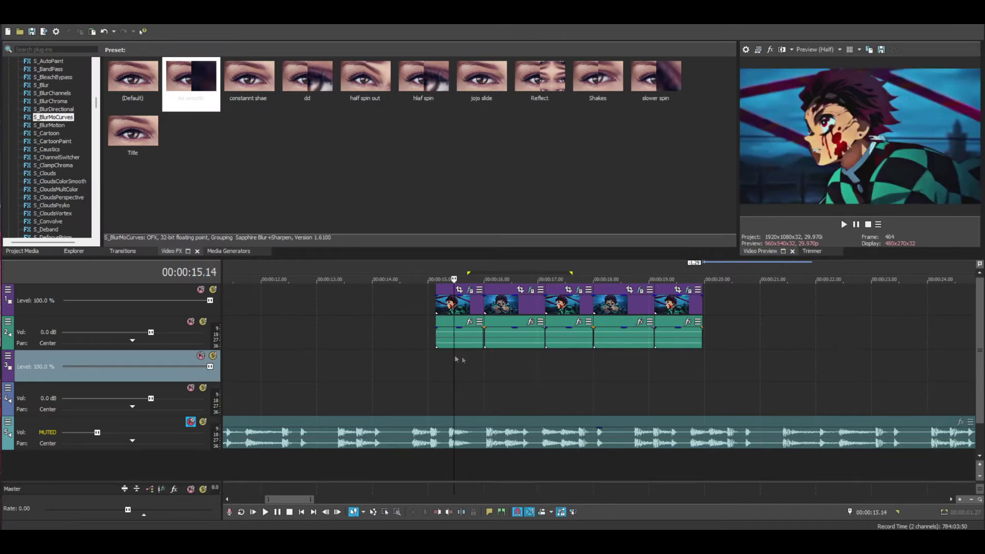
{"action": "left_click", "coordinate": [470, 290]}
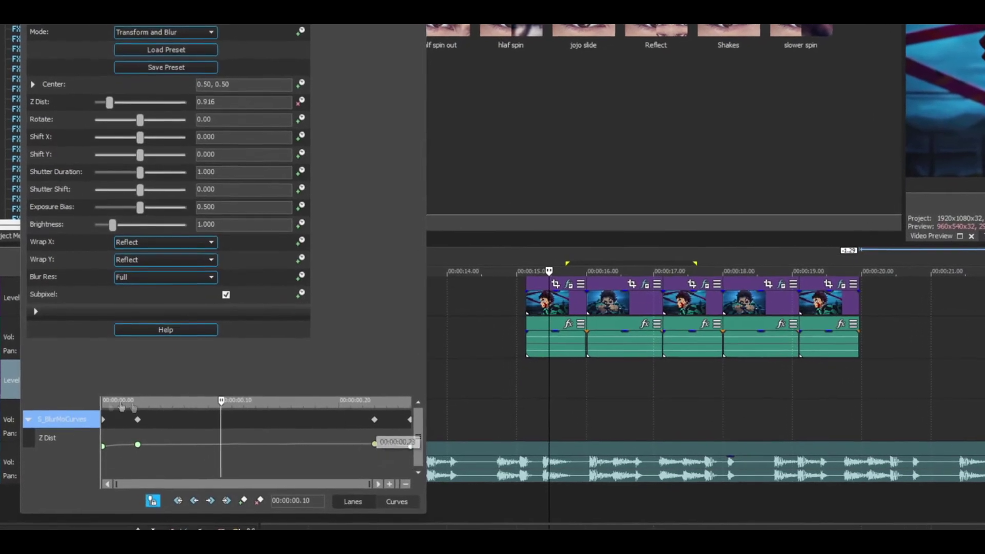
{"action": "left_click", "coordinate": [103, 419]}
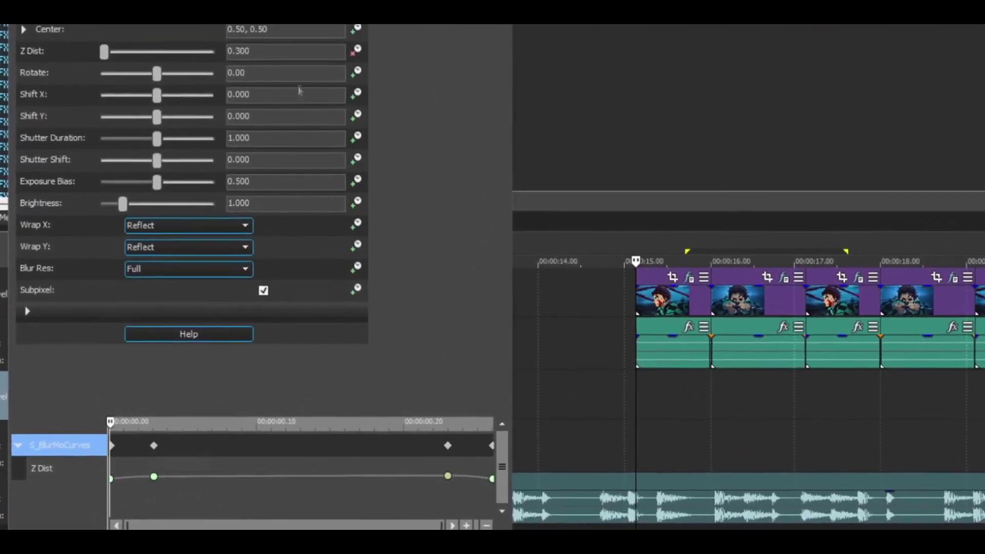
{"action": "left_click", "coordinate": [274, 52]}
{"action": "key", "text": "BackSpace"}
{"action": "type", "text": "1"}
{"action": "key", "text": "Return"}
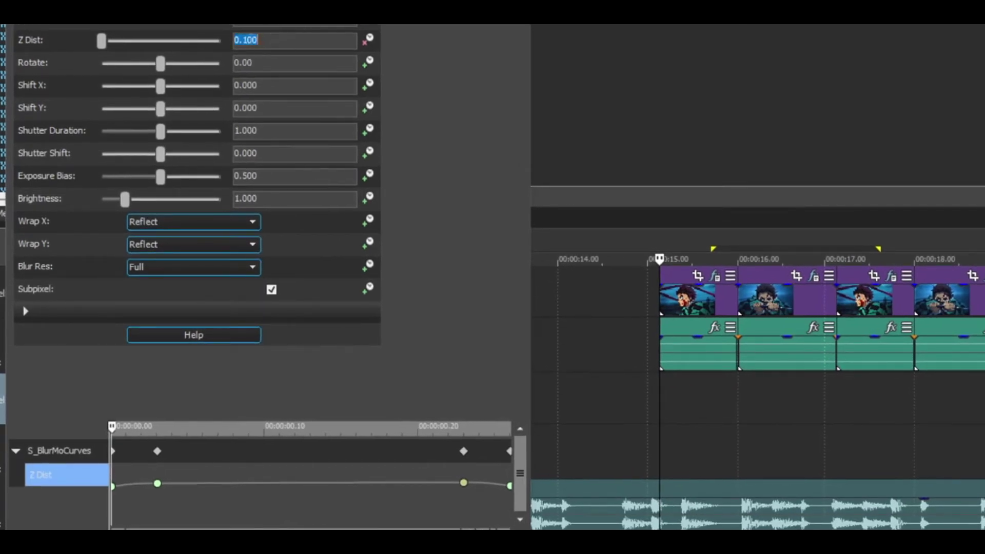
Step: Check the first clip's second Z Dist keyframe, then select the clip's time range and play back its zoom
{"action": "left_click", "coordinate": [156, 451]}
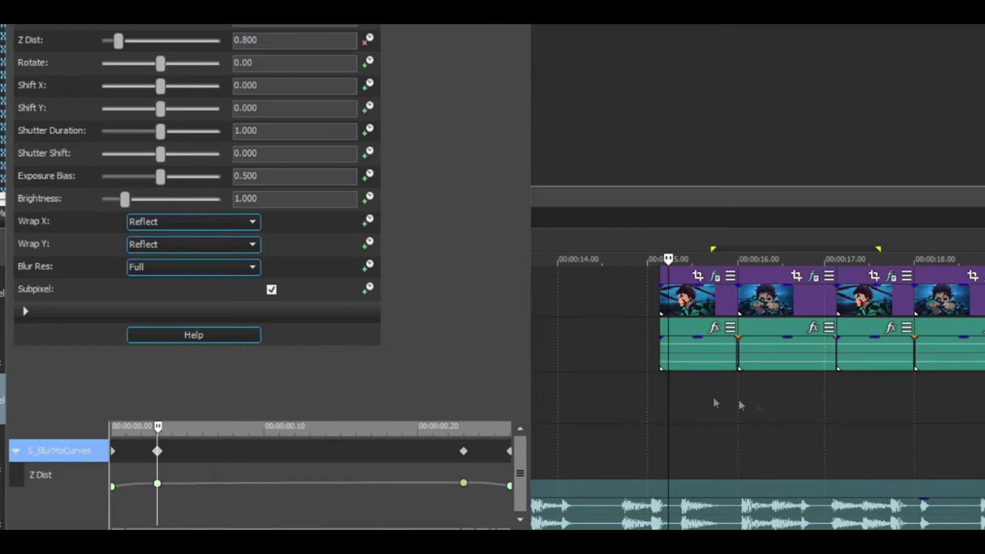
{"action": "left_click_drag", "start_coordinate": [661, 384], "coordinate": [739, 397]}
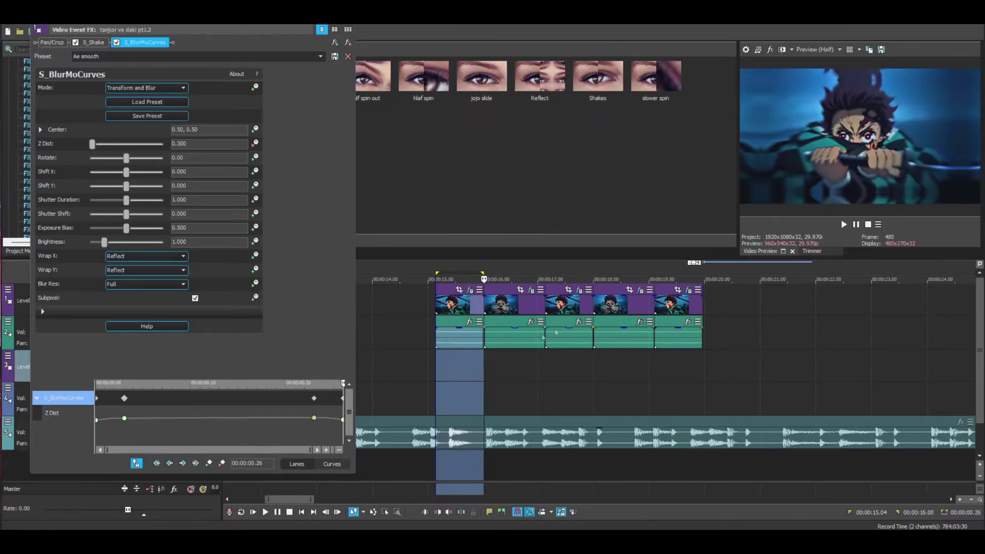
{"action": "key", "text": "space"}
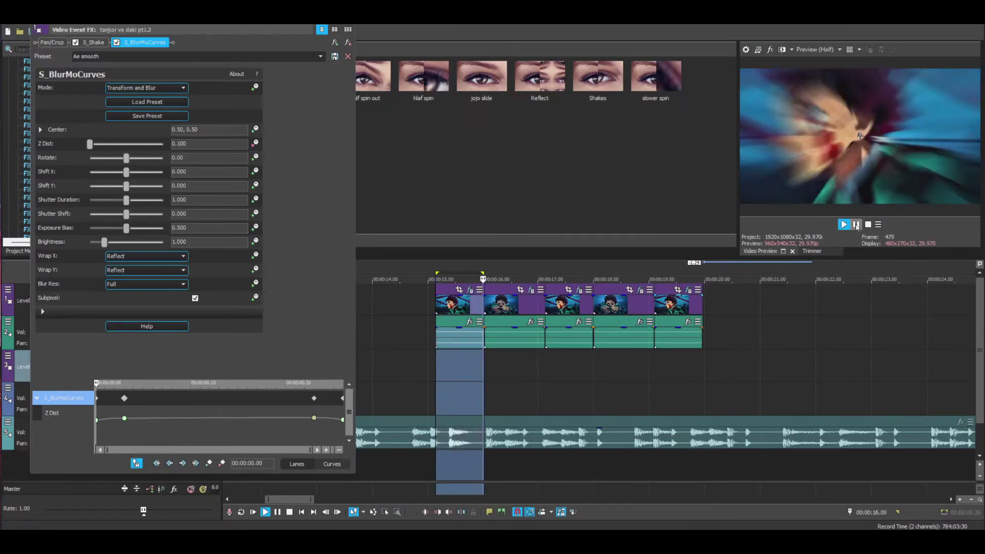
{"action": "left_click", "coordinate": [857, 225]}
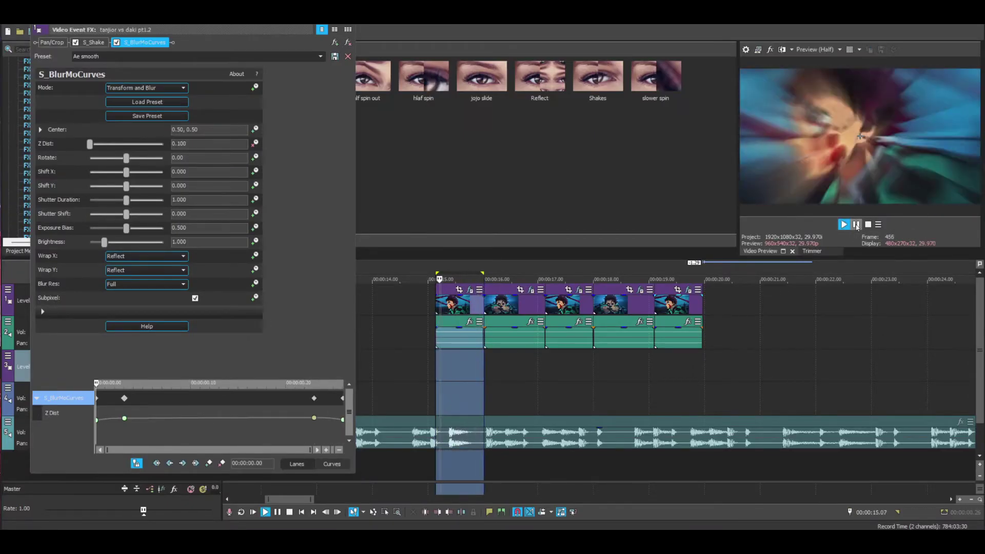
Step: Set the first clip's starting Z Dist keyframe to 0.5 and play back the range running into the second clip
{"action": "left_click", "coordinate": [97, 401]}
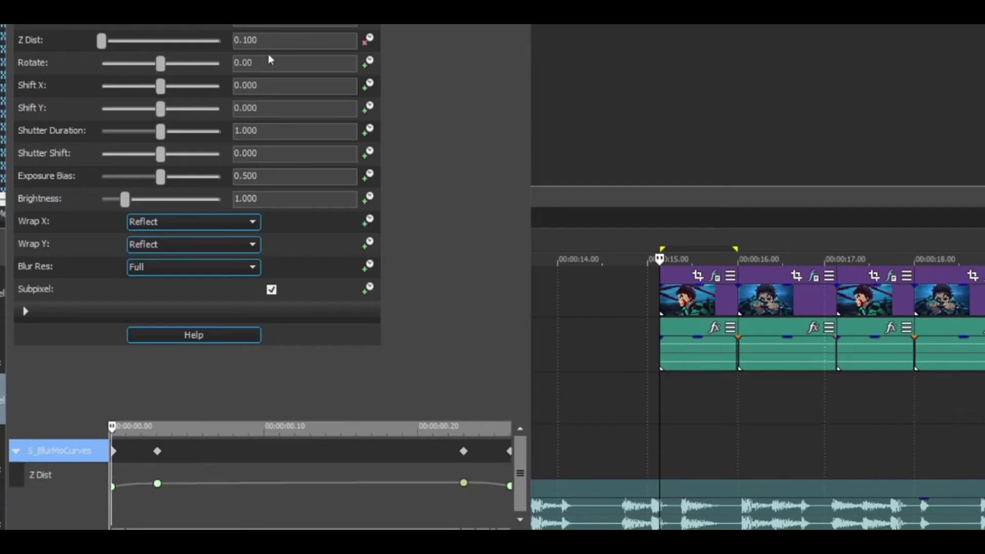
{"action": "left_click", "coordinate": [193, 145]}
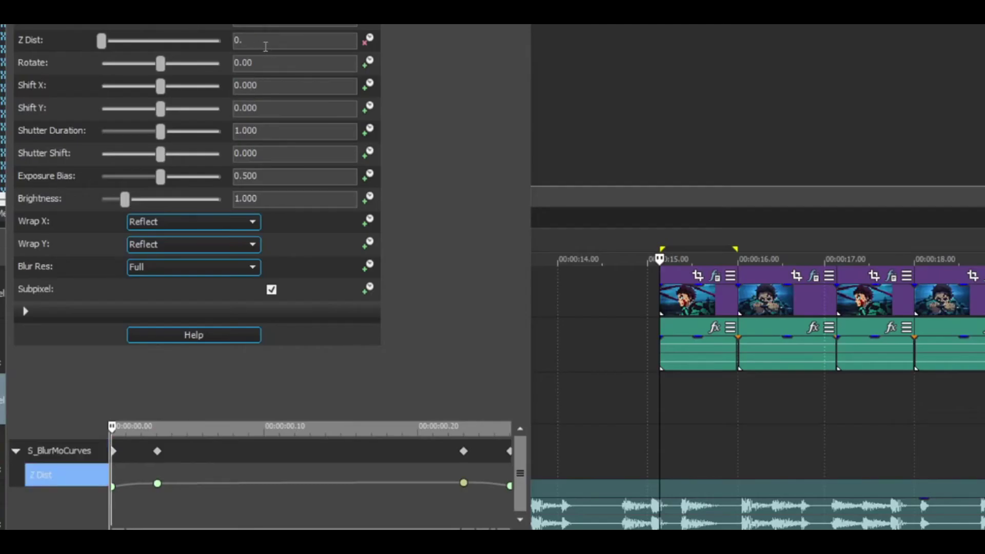
{"action": "type", "text": "0.5"}
{"action": "key", "text": "Return"}
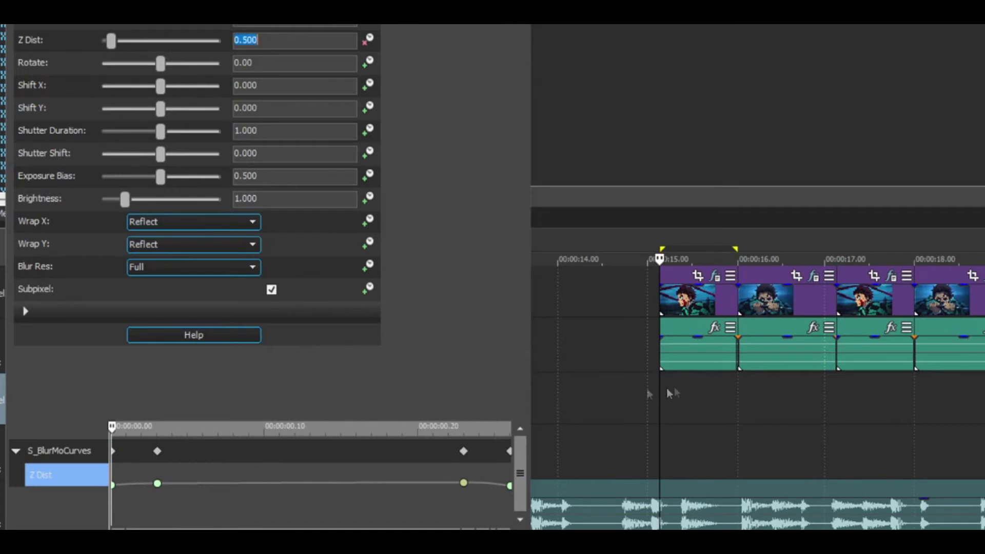
{"action": "left_click", "coordinate": [609, 385]}
{"action": "left_click_drag", "start_coordinate": [663, 394], "coordinate": [774, 408]}
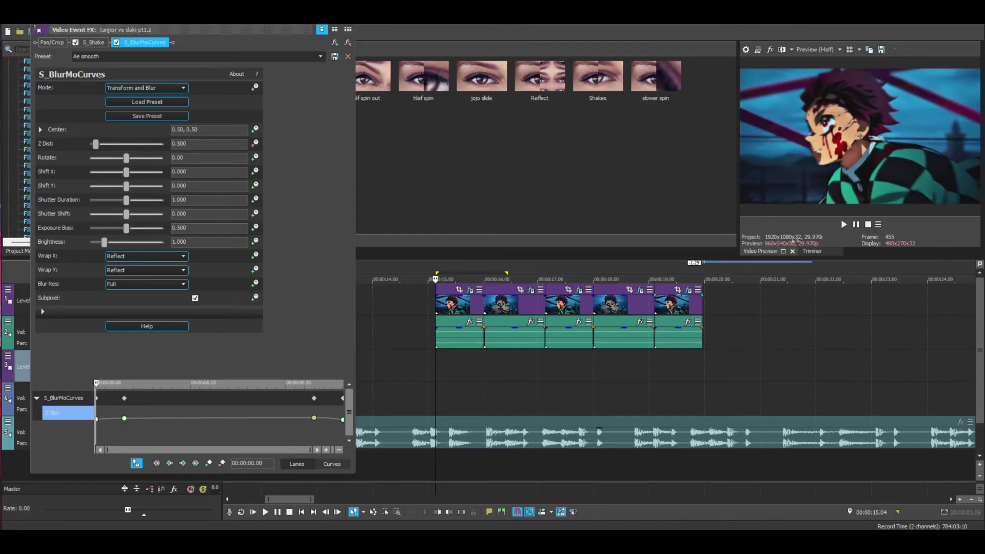
{"action": "key", "text": "space"}
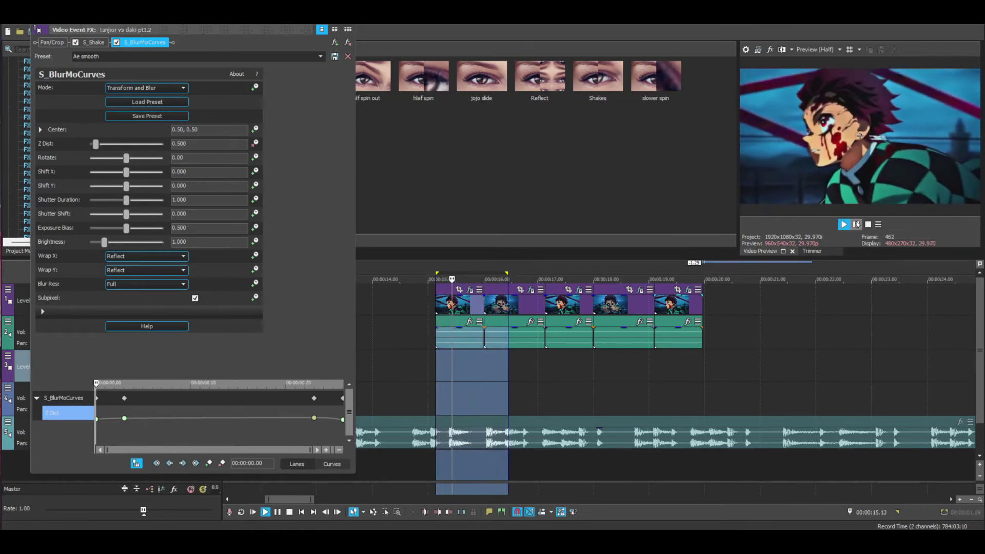
{"action": "left_click", "coordinate": [856, 224]}
Step: Set the Z Dist of the first clip's starting S_BlurMoCurves keyframe to 0.3
{"action": "left_click", "coordinate": [97, 400]}
{"action": "left_click", "coordinate": [205, 148]}
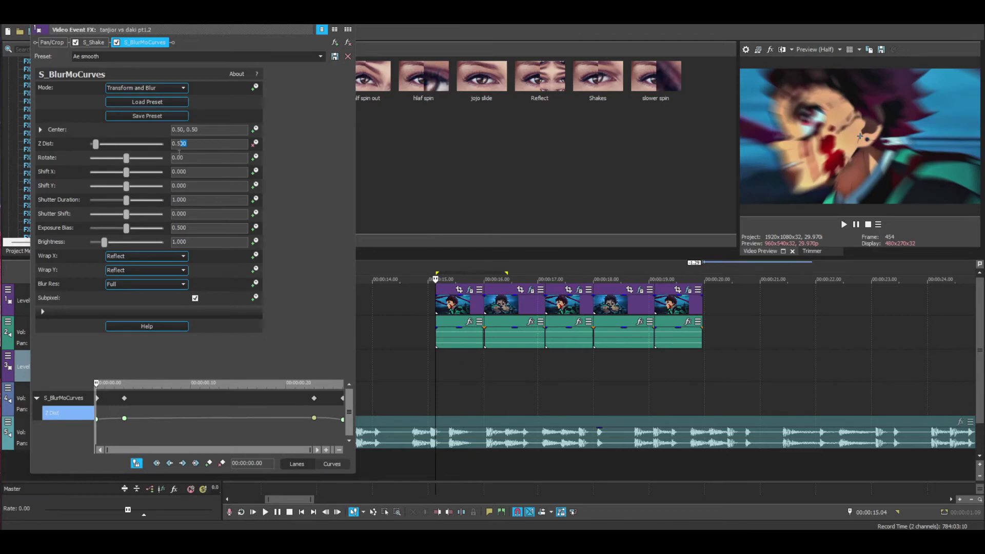
{"action": "type", "text": "0.300"}
{"action": "key", "text": "Return"}
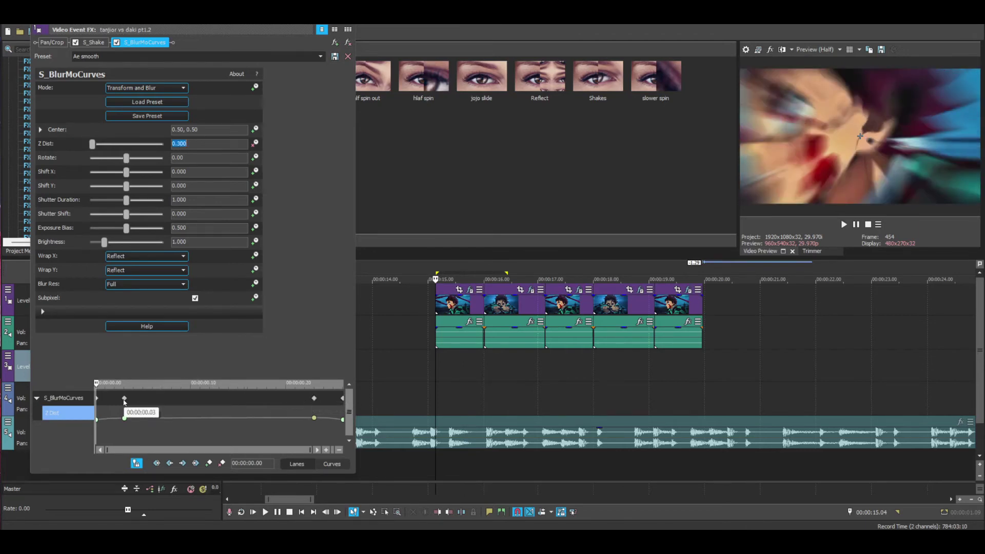
Step: Set the first clip's Z Dist keyframe at 00:00:00.03 to 0.9 and play back the clip's time range
{"action": "left_click", "coordinate": [124, 399]}
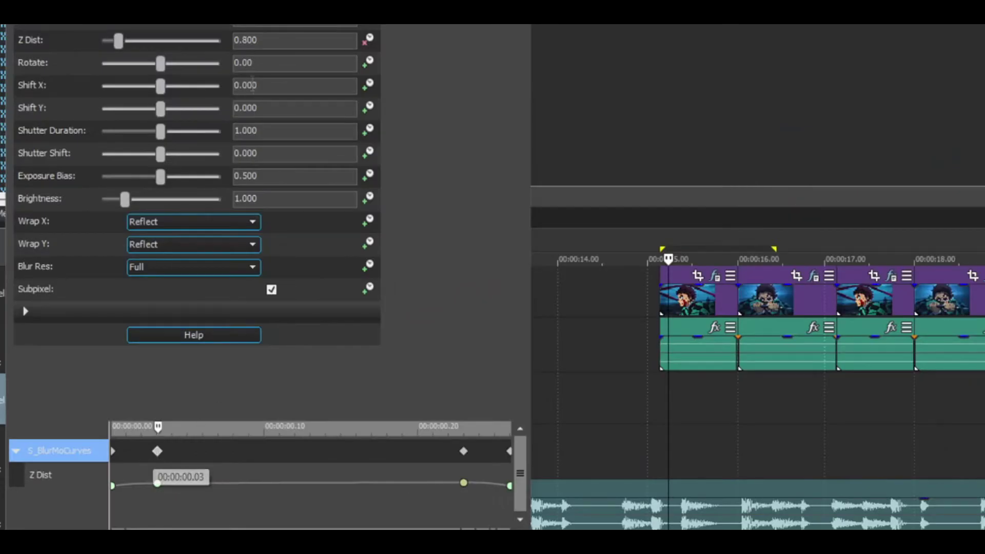
{"action": "left_click", "coordinate": [272, 40]}
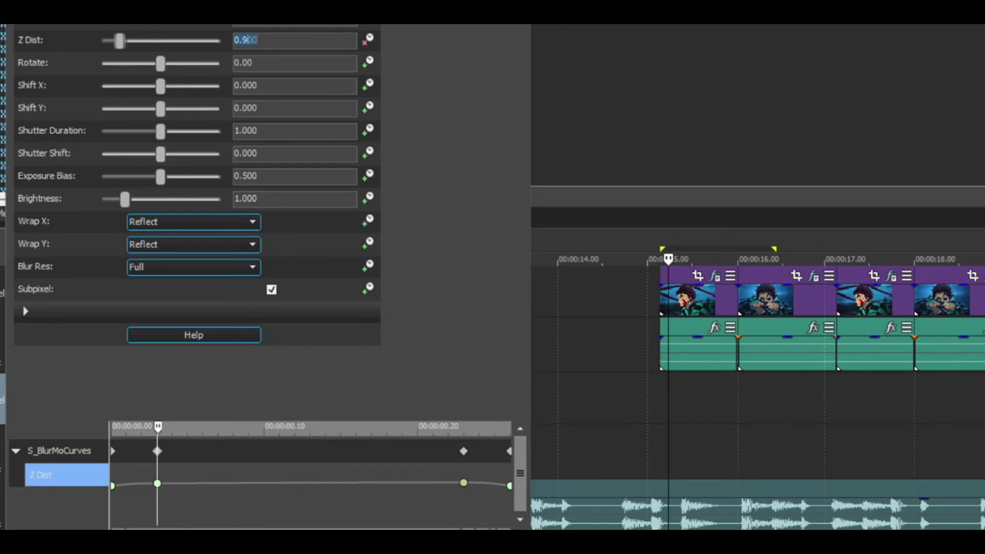
{"action": "left_click_drag", "start_coordinate": [661, 396], "coordinate": [740, 399]}
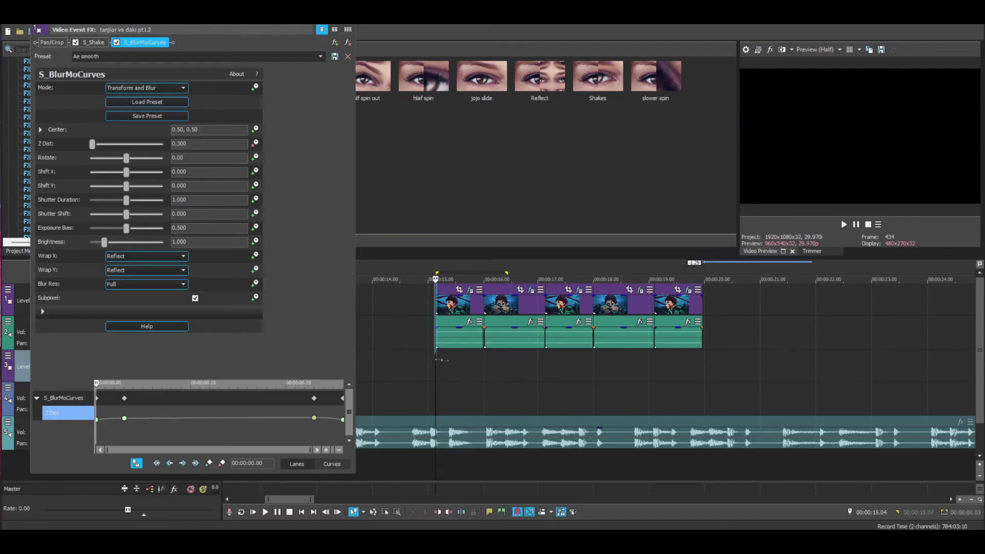
{"action": "key", "text": "space"}
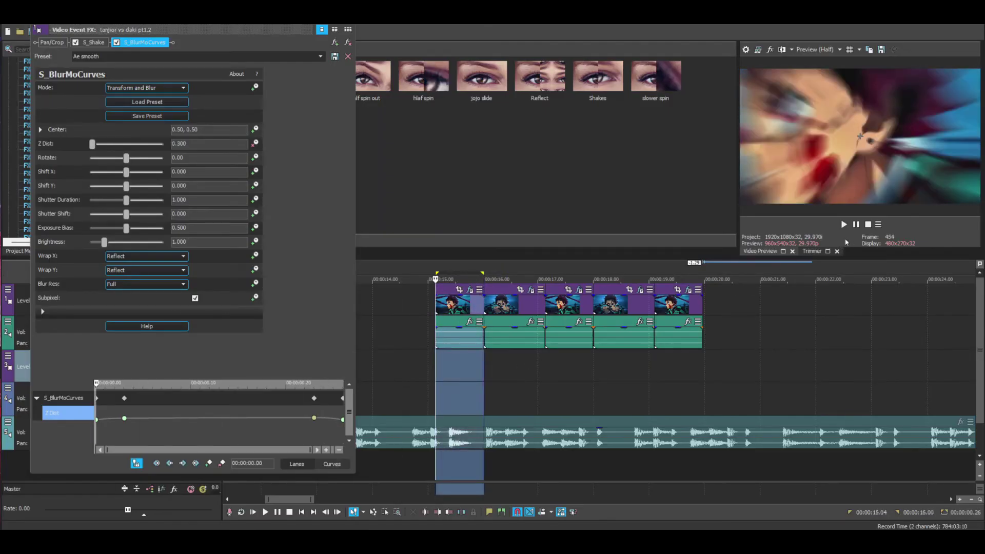
{"action": "key", "text": "space"}
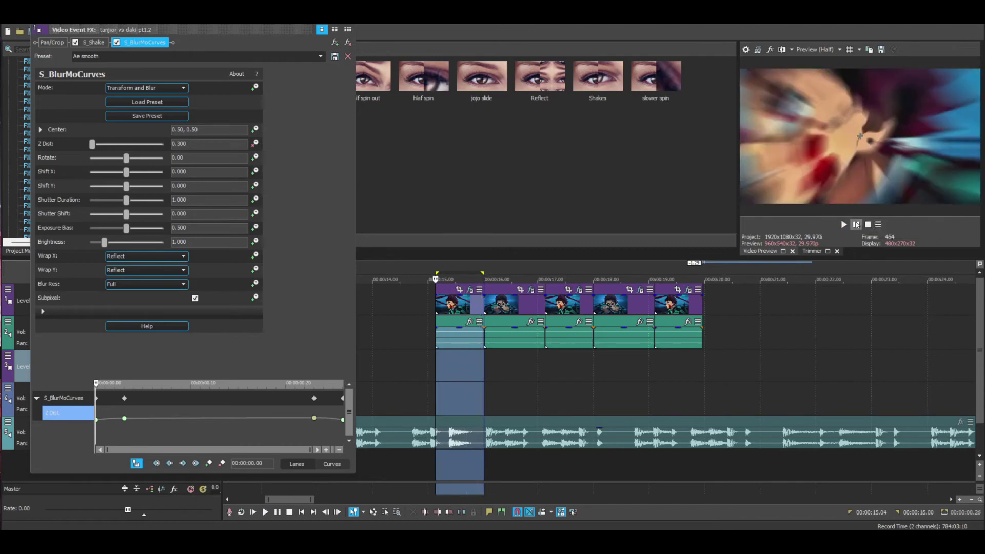
Step: Set the first clip's Z Dist keyframe at 00:00:00.03 to 0.7 and preview the clip's zoom again
{"action": "left_click", "coordinate": [124, 399]}
{"action": "left_click_drag", "start_coordinate": [199, 145], "coordinate": [179, 146]}
{"action": "type", "text": "7"}
{"action": "key", "text": "Return"}
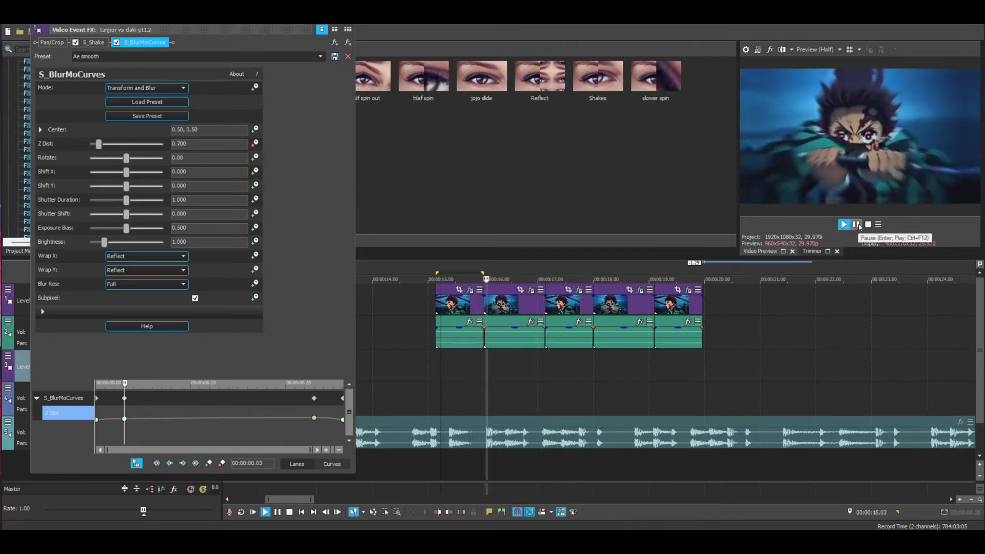
{"action": "left_click", "coordinate": [855, 225]}
{"action": "left_click_drag", "start_coordinate": [432, 360], "coordinate": [491, 360]}
{"action": "key", "text": "space"}
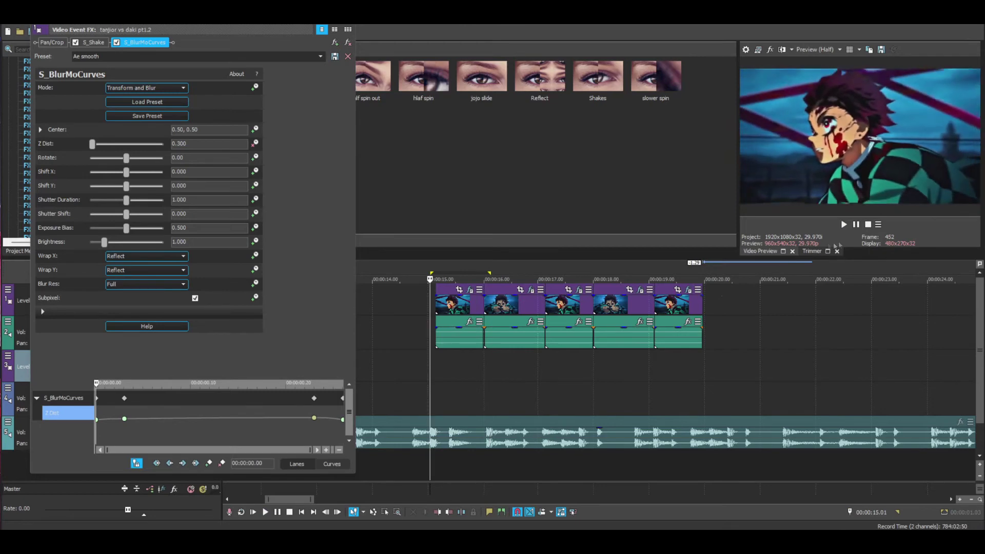
{"action": "left_click", "coordinate": [856, 224]}
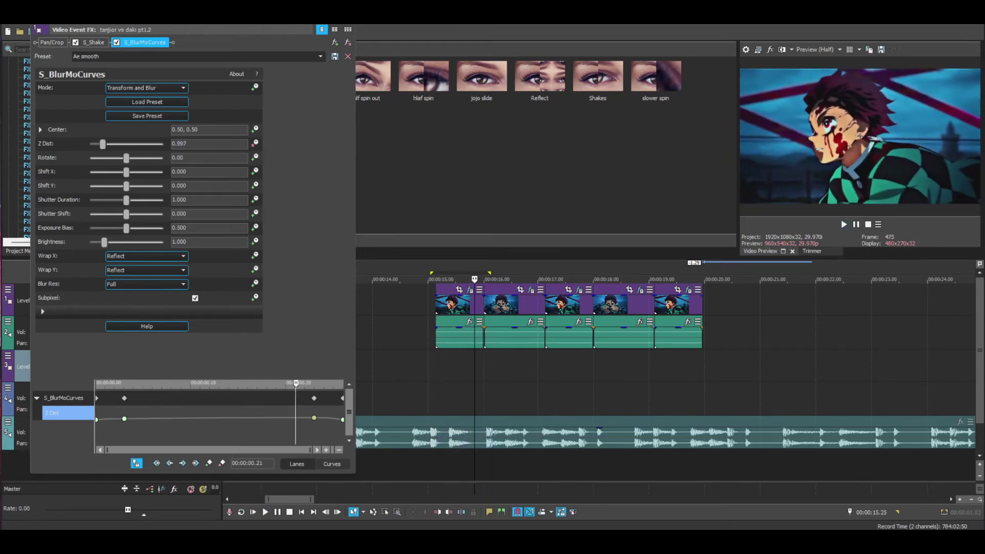
Step: Set the first clip's Z Dist keyframe at 00:00:00.03 to 0.8, then check its keyframes at 00:00:00.23 and 00:00:00.26
{"action": "left_click", "coordinate": [124, 399]}
{"action": "left_click", "coordinate": [203, 145]}
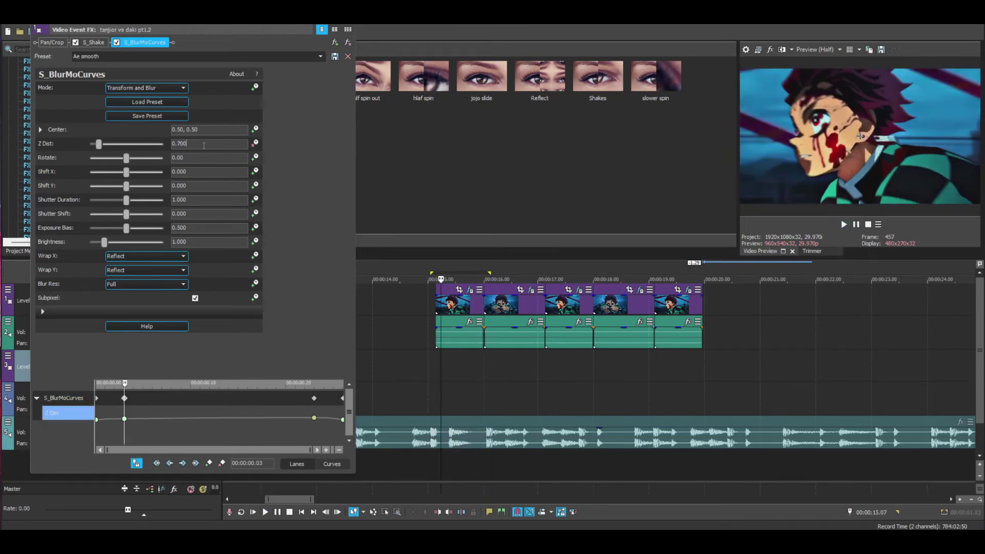
{"action": "type", "text": "8"}
{"action": "key", "text": "Return"}
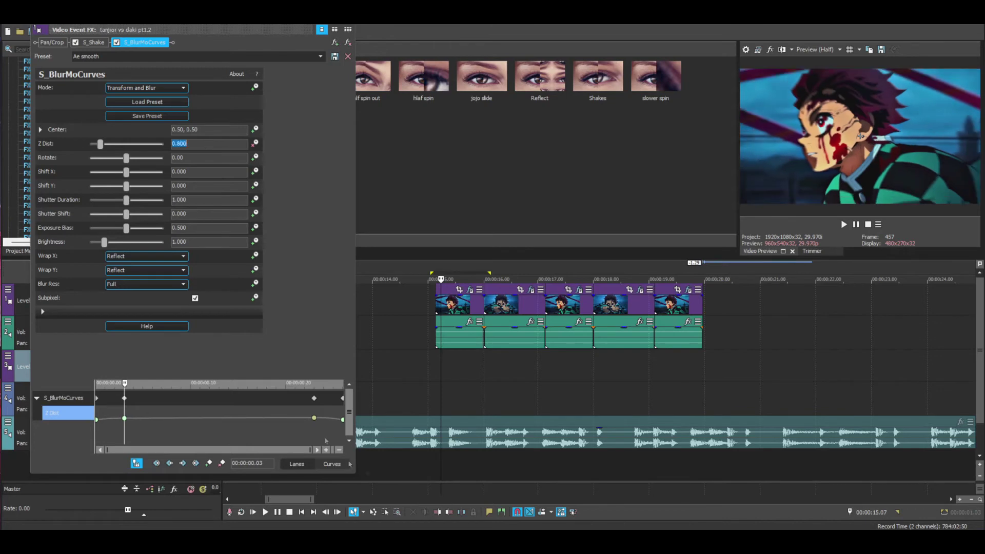
{"action": "left_click", "coordinate": [314, 398]}
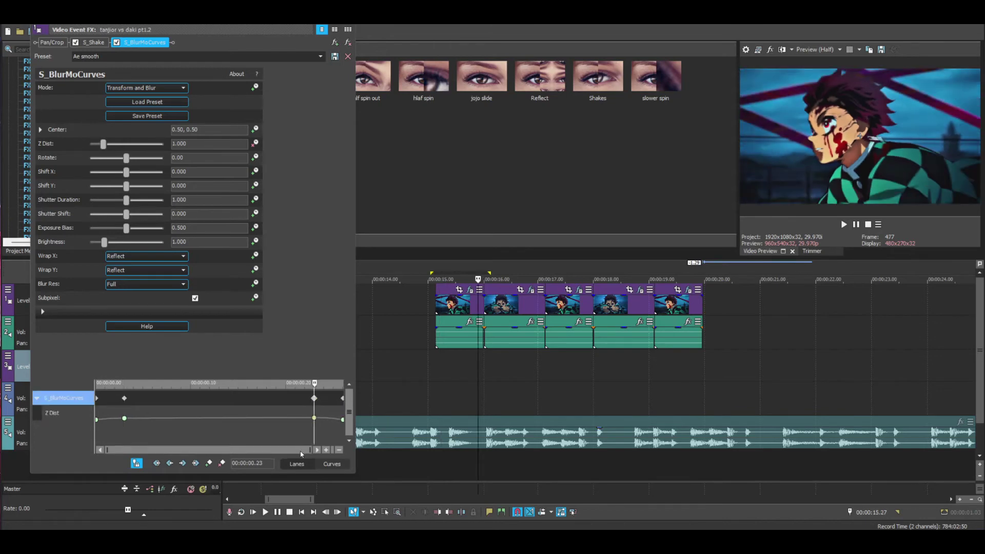
{"action": "left_click", "coordinate": [342, 398]}
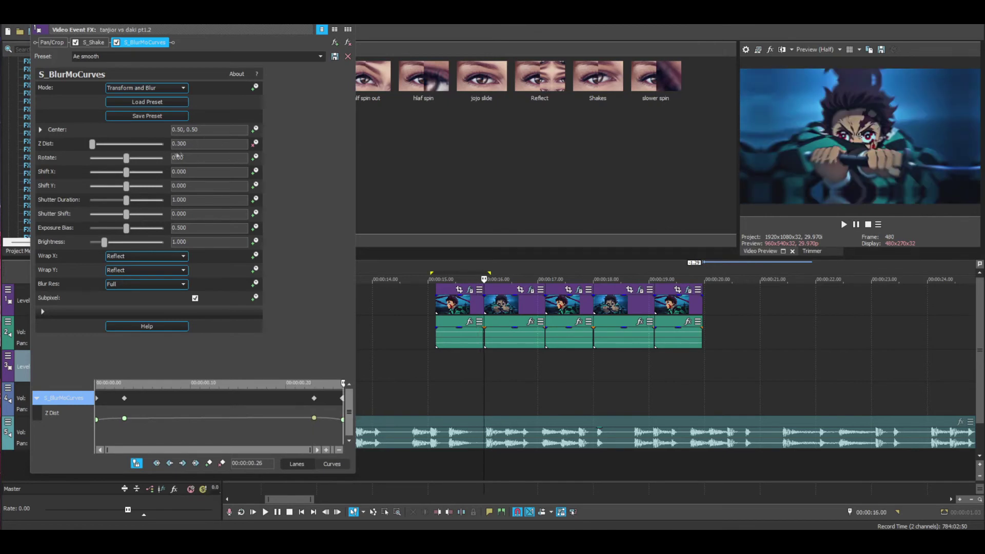
Step: Try a Z Dist of 2.133 on the second clip's starting S_BlurMoCurves keyframe and play back the cut into that clip
{"action": "left_click", "coordinate": [499, 355]}
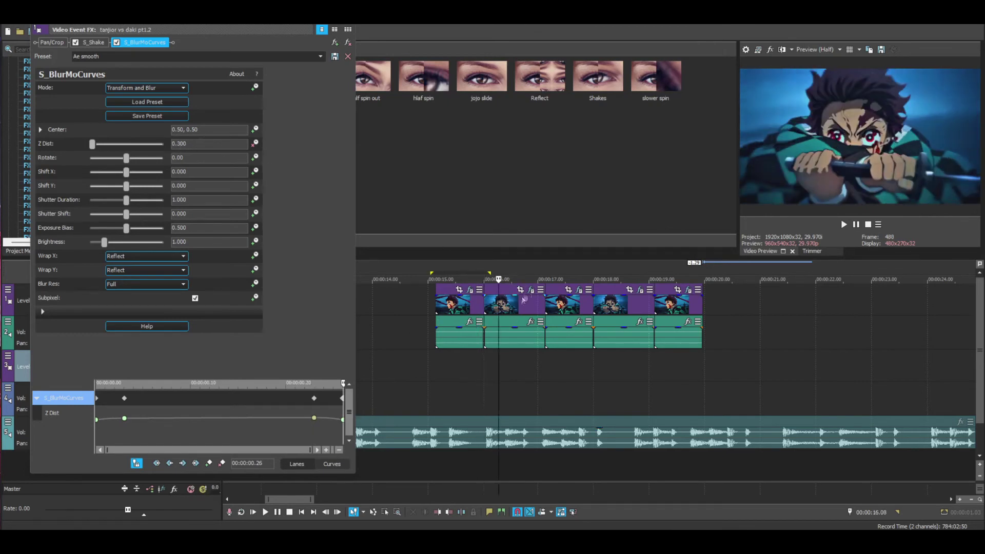
{"action": "left_click", "coordinate": [97, 398]}
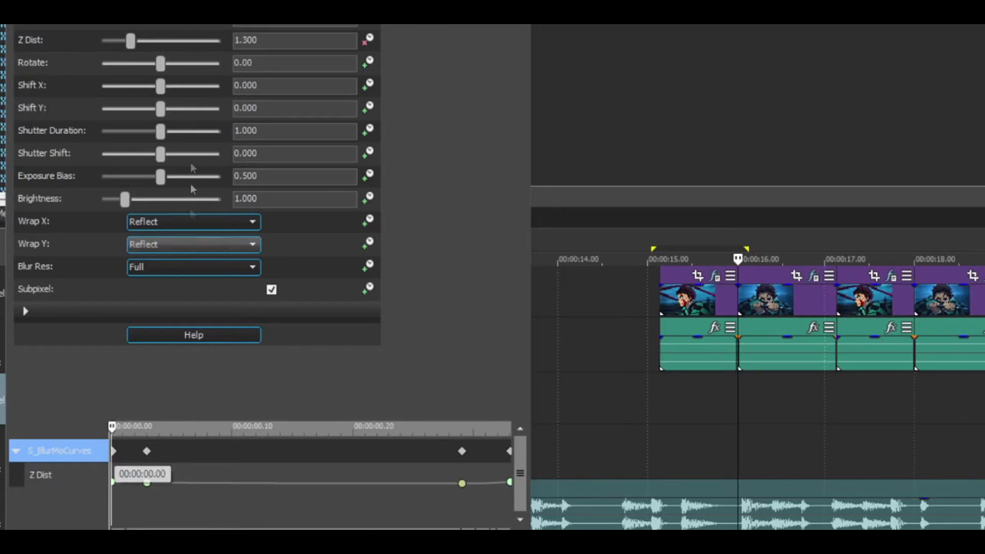
{"action": "left_click", "coordinate": [195, 145]}
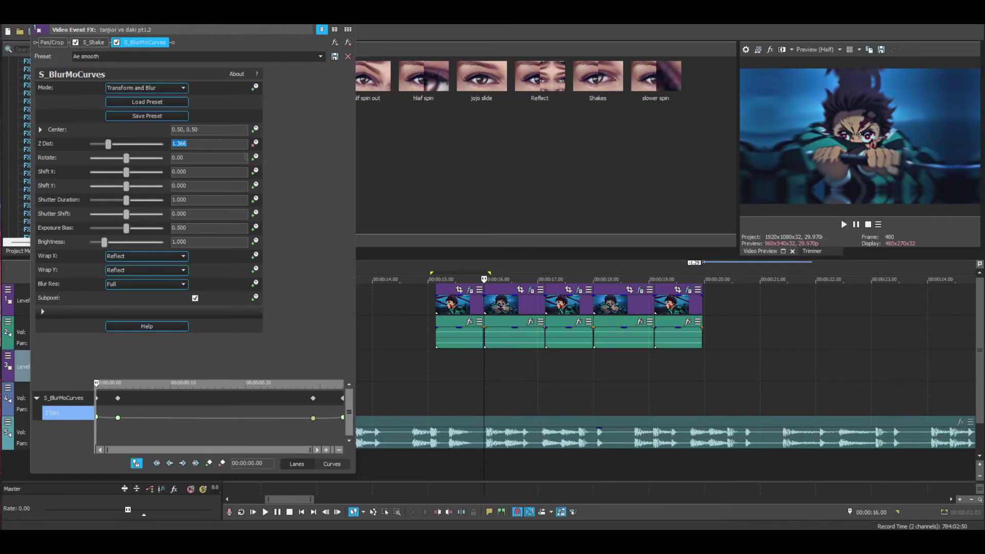
{"action": "left_click_drag", "start_coordinate": [110, 146], "coordinate": [122, 146]}
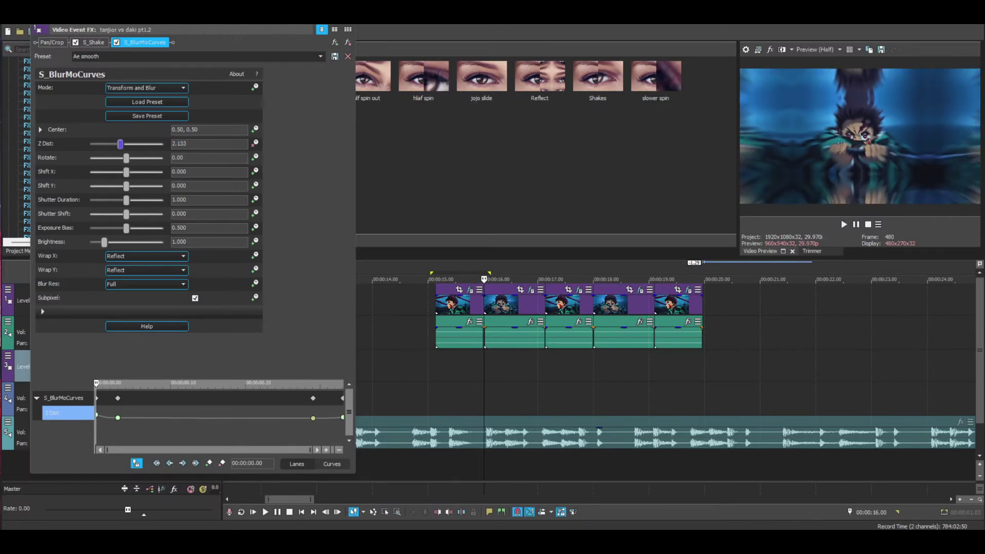
{"action": "left_click_drag", "start_coordinate": [475, 361], "coordinate": [521, 361]}
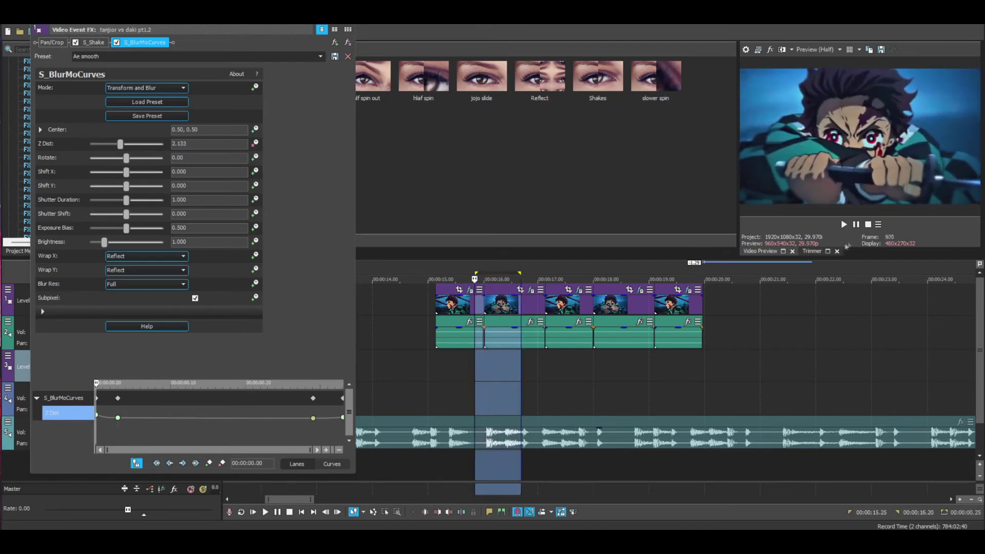
{"action": "left_click", "coordinate": [844, 224]}
{"action": "left_click", "coordinate": [856, 226]}
Step: Set the second clip's starting Z Dist keyframe to 1.3 and select the time range across the cut before it
{"action": "left_click", "coordinate": [97, 400]}
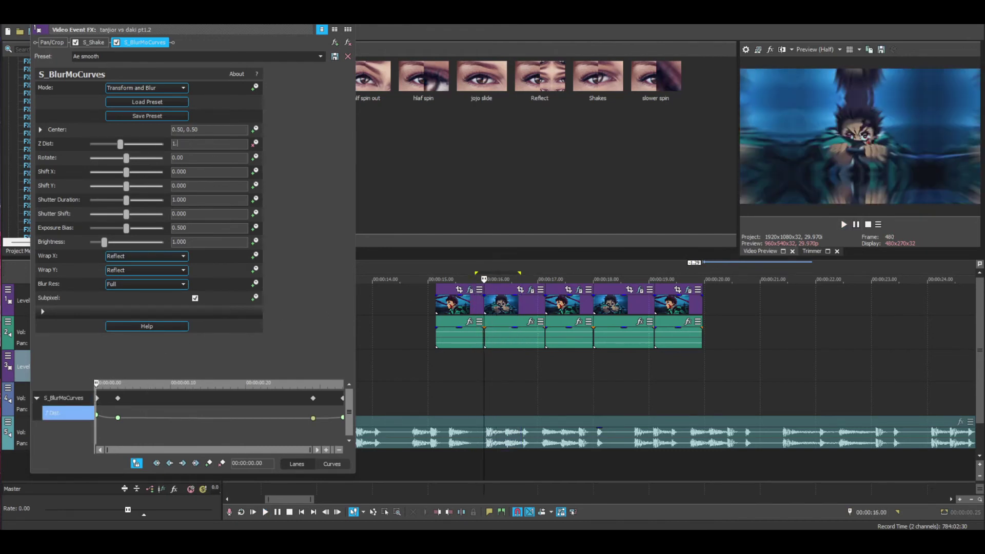
{"action": "key", "text": "Return"}
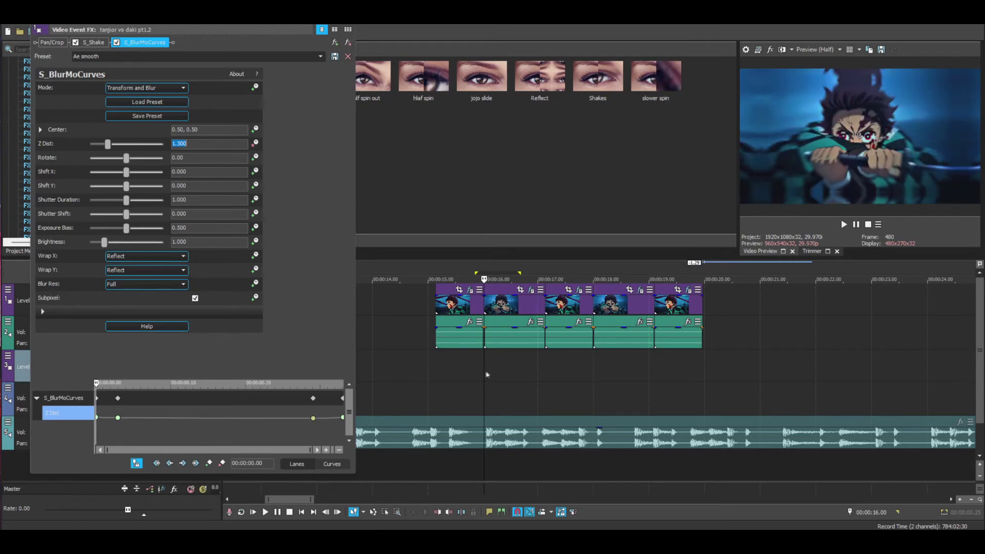
{"action": "left_click_drag", "start_coordinate": [463, 360], "coordinate": [494, 359]}
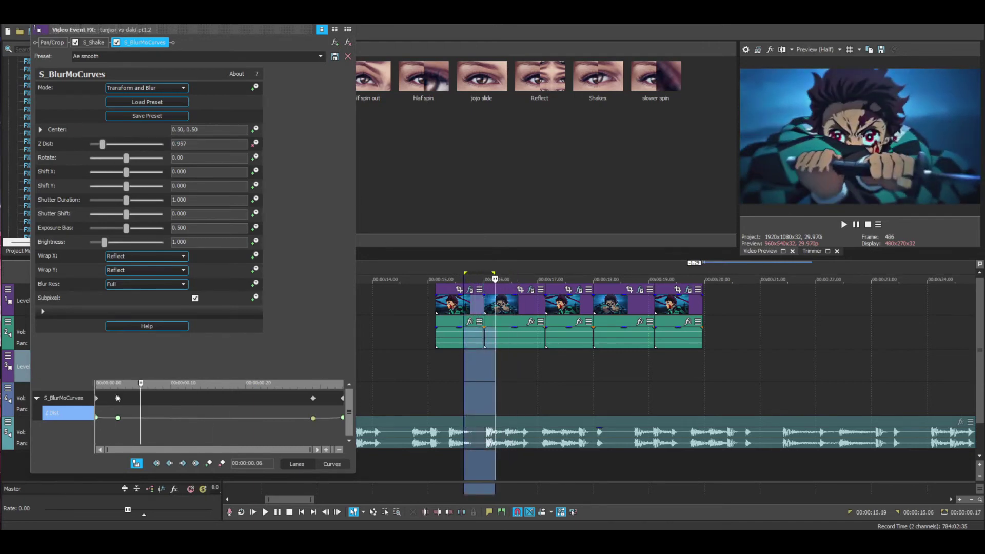
Step: Set the second clip's Z Dist keyframe at 00:00:00.29 to 0.95 and play back the clip's time range
{"action": "left_click", "coordinate": [117, 398]}
{"action": "left_click_drag", "start_coordinate": [117, 383], "coordinate": [312, 398]}
{"action": "left_click", "coordinate": [313, 398]}
{"action": "left_click_drag", "start_coordinate": [194, 145], "coordinate": [82, 173]}
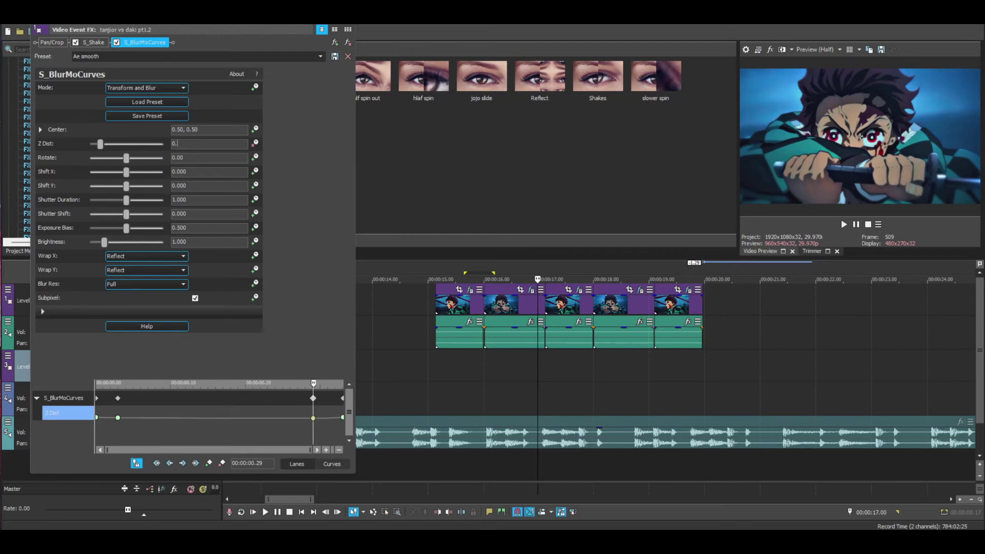
{"action": "type", "text": "0.95"}
{"action": "key", "text": "Return"}
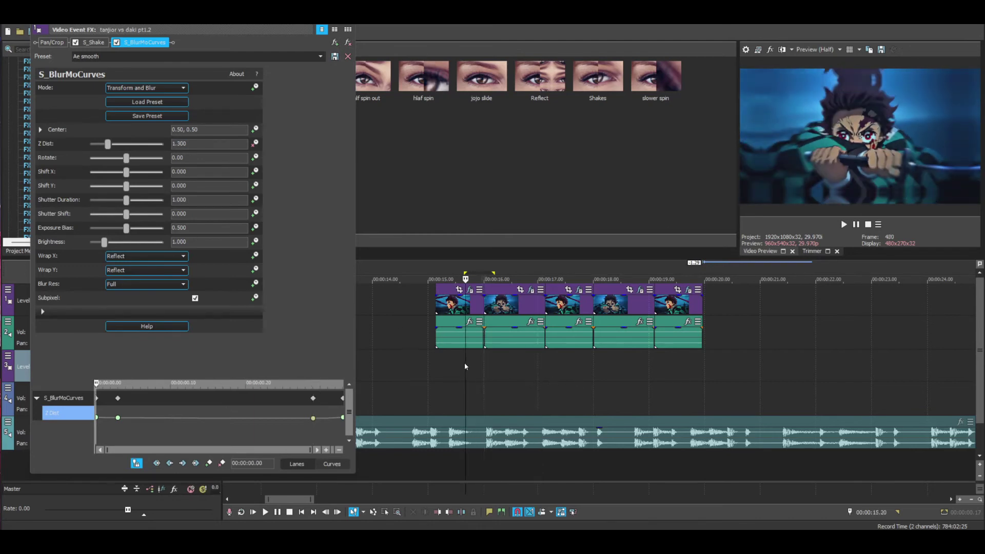
{"action": "left_click_drag", "start_coordinate": [484, 365], "coordinate": [545, 364]}
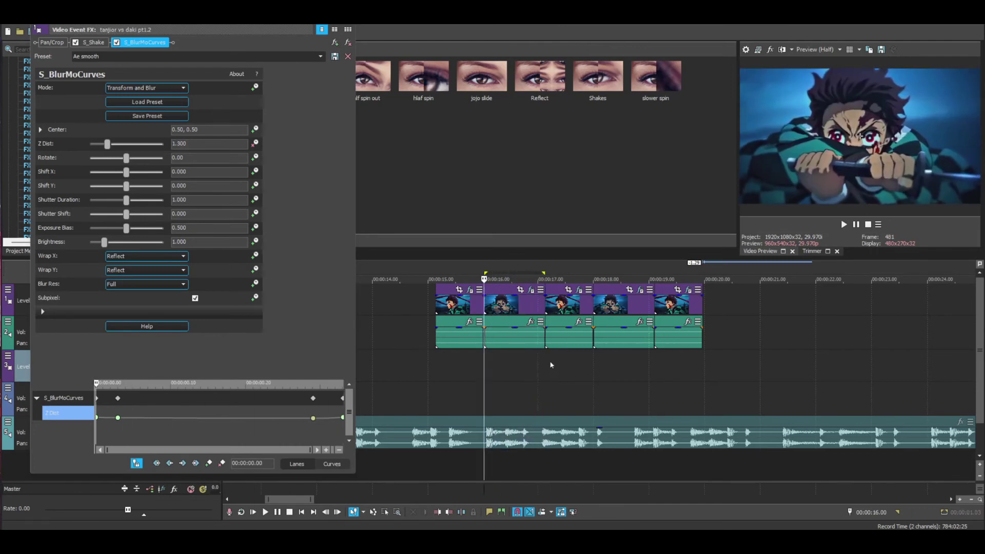
{"action": "left_click", "coordinate": [858, 224]}
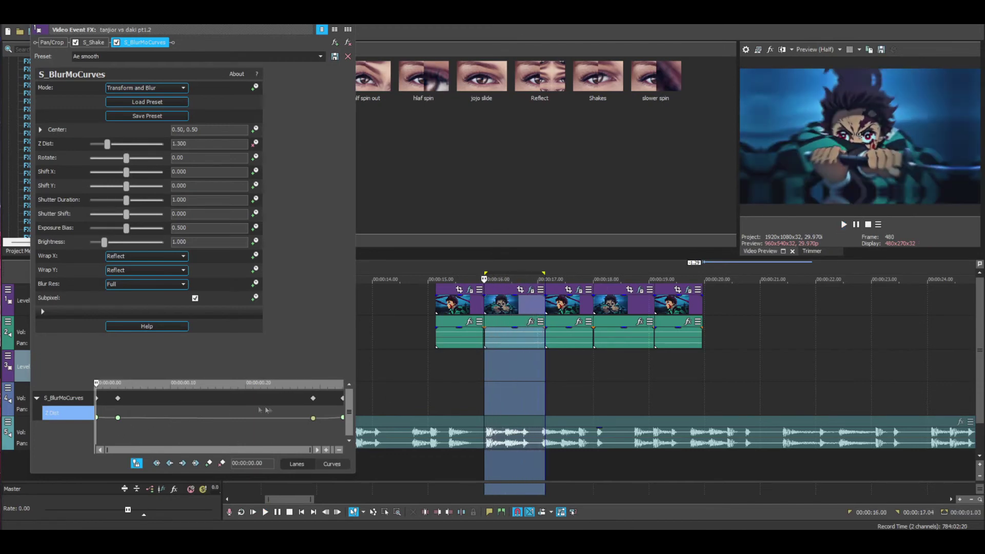
Step: Set the second clip's Z Dist keyframe at 00:00:00.29 to 0.8 and preview the clip's zoom
{"action": "left_click", "coordinate": [313, 399]}
{"action": "left_click", "coordinate": [183, 145]}
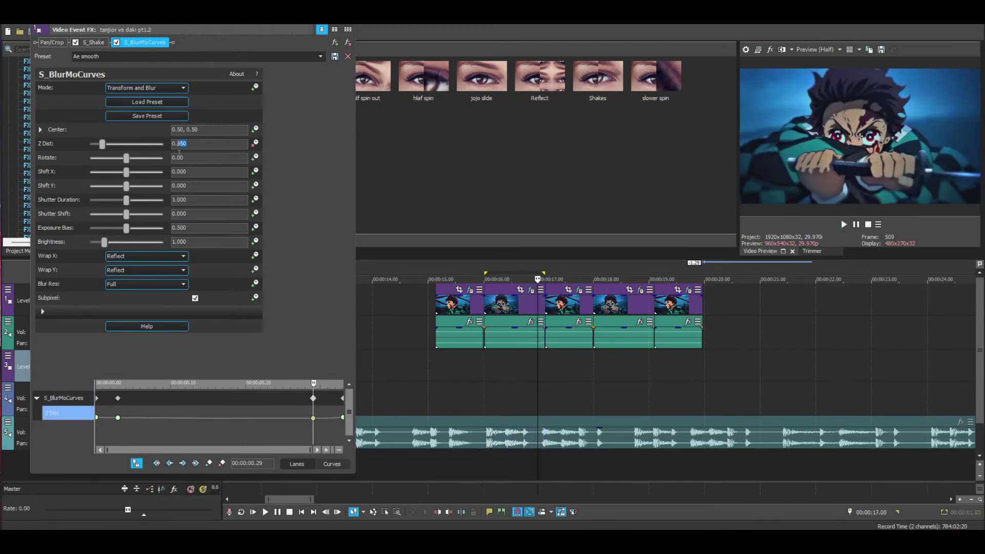
{"action": "type", "text": "0.8"}
{"action": "key", "text": "Return"}
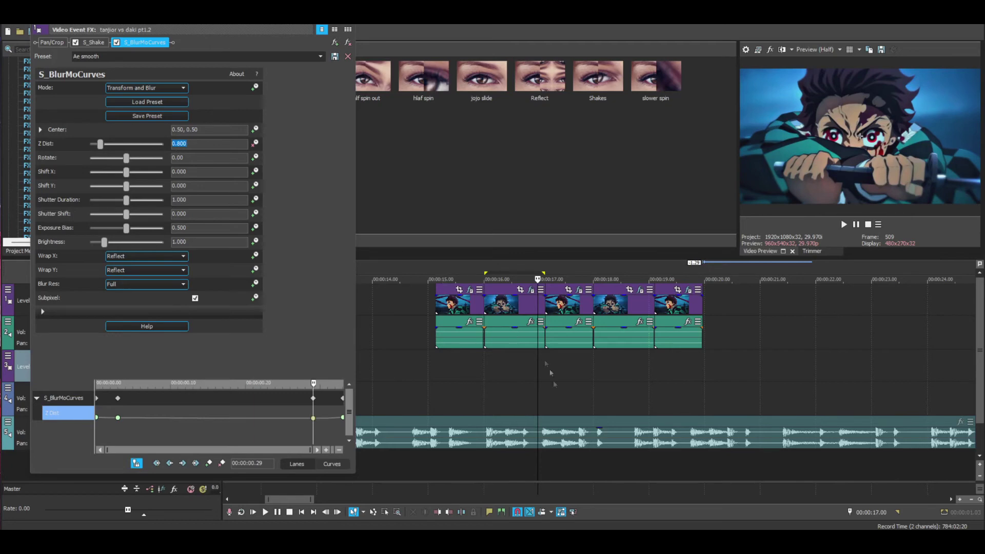
{"action": "left_click_drag", "start_coordinate": [485, 364], "coordinate": [541, 361]}
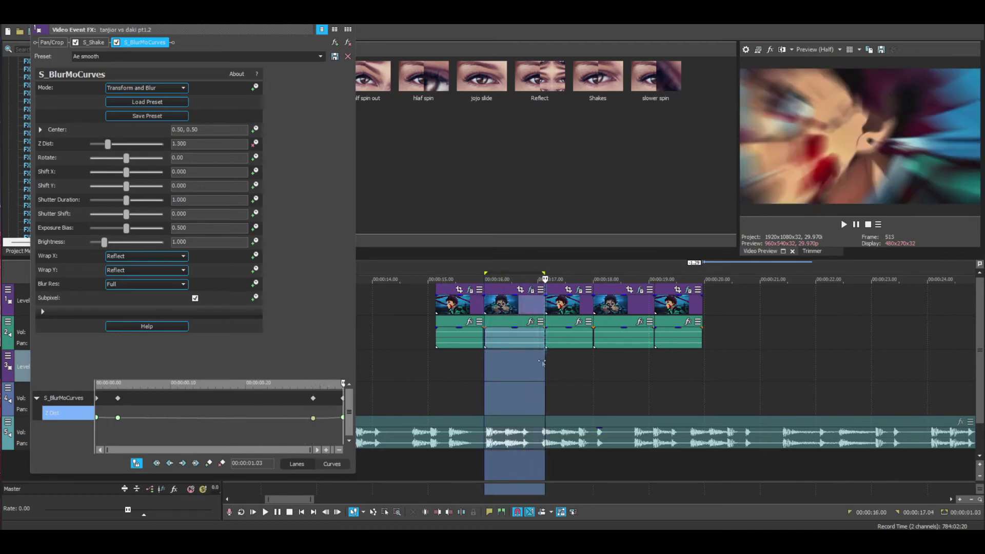
{"action": "key", "text": "space"}
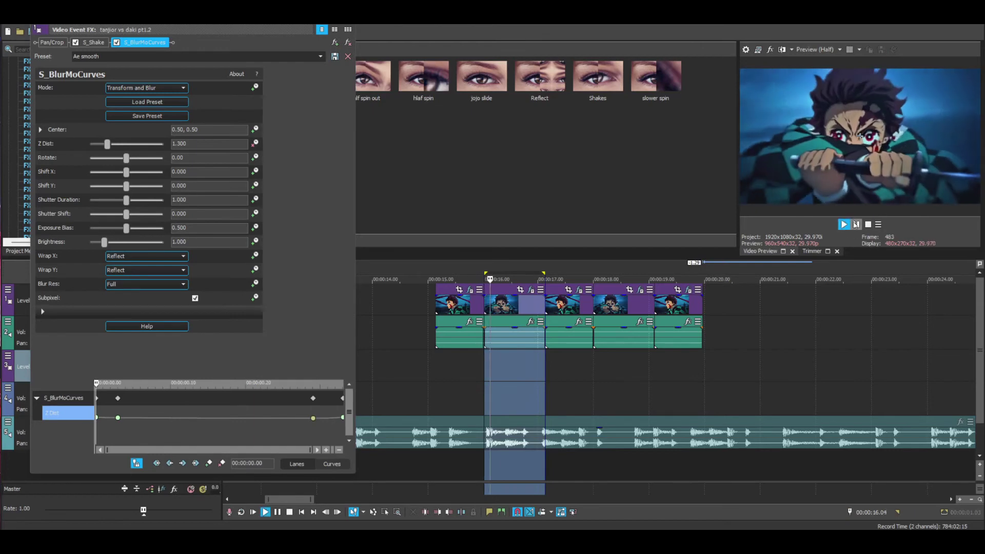
{"action": "key", "text": "space"}
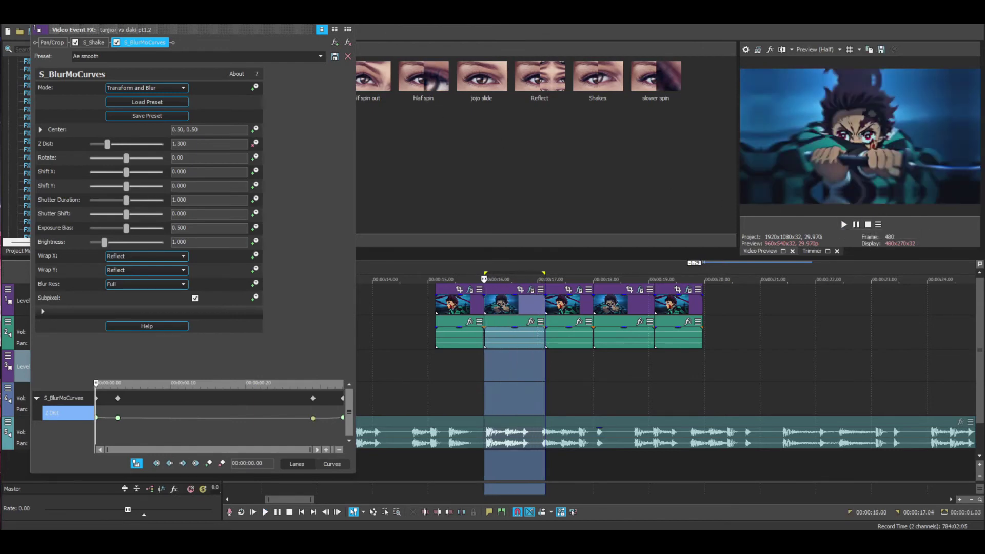
Step: Close the event effects window and select the time range spanning all five clips
{"action": "left_click", "coordinate": [348, 18]}
{"action": "left_click_drag", "start_coordinate": [437, 369], "coordinate": [708, 363]}
{"action": "key", "text": "Caps_Lock"}
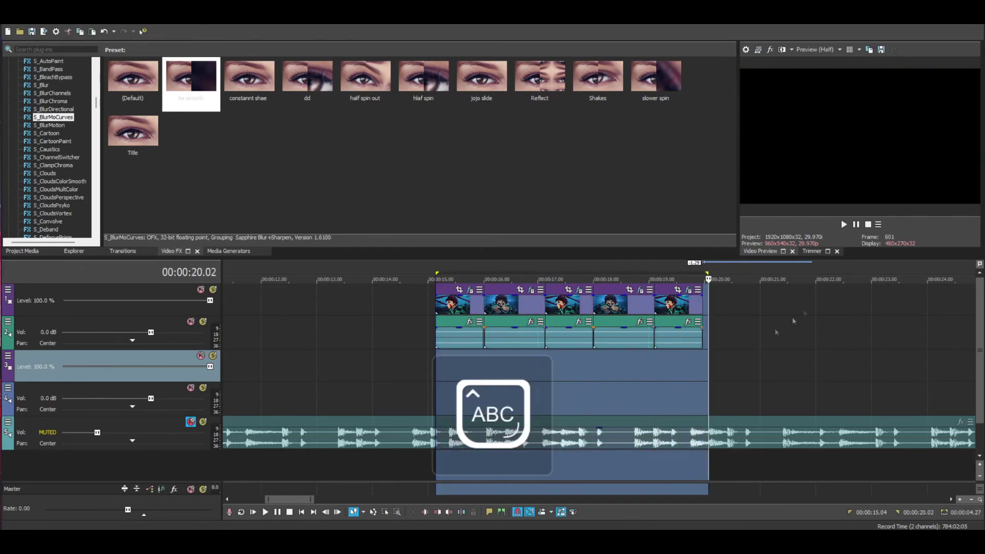
Step: Play back the selected time range covering all five clips, pausing and restarting the preview
{"action": "left_click", "coordinate": [843, 224]}
{"action": "left_click", "coordinate": [857, 224]}
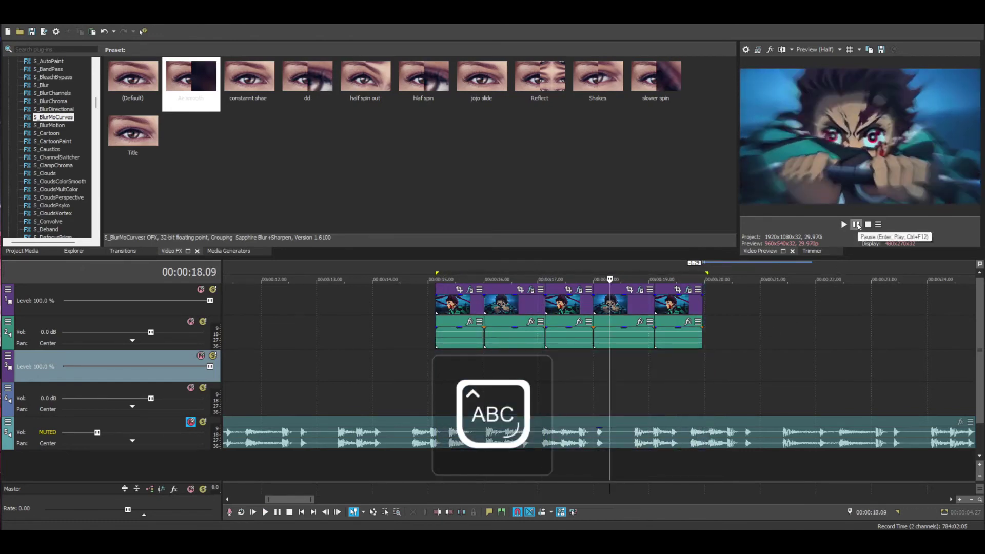
{"action": "key", "text": "space"}
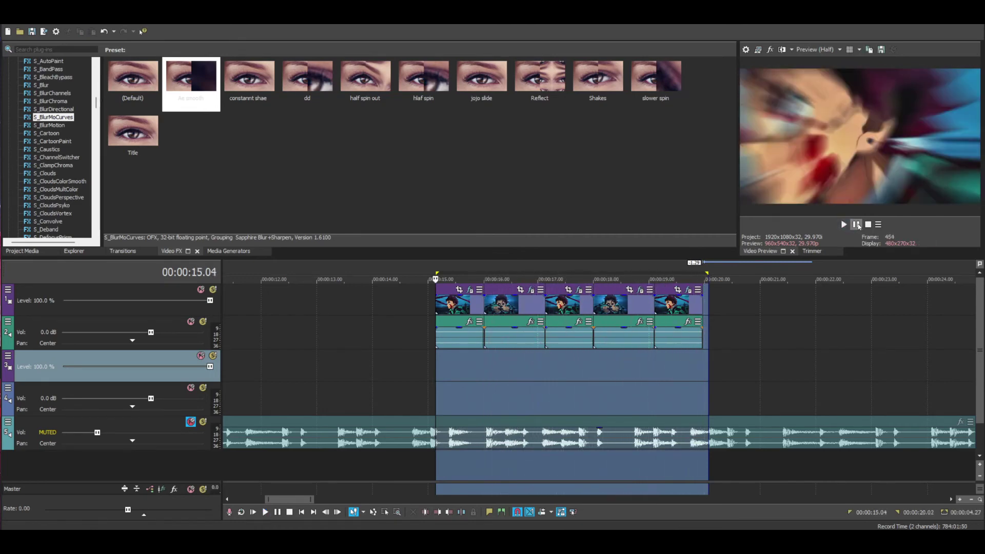
{"action": "left_click", "coordinate": [619, 352]}
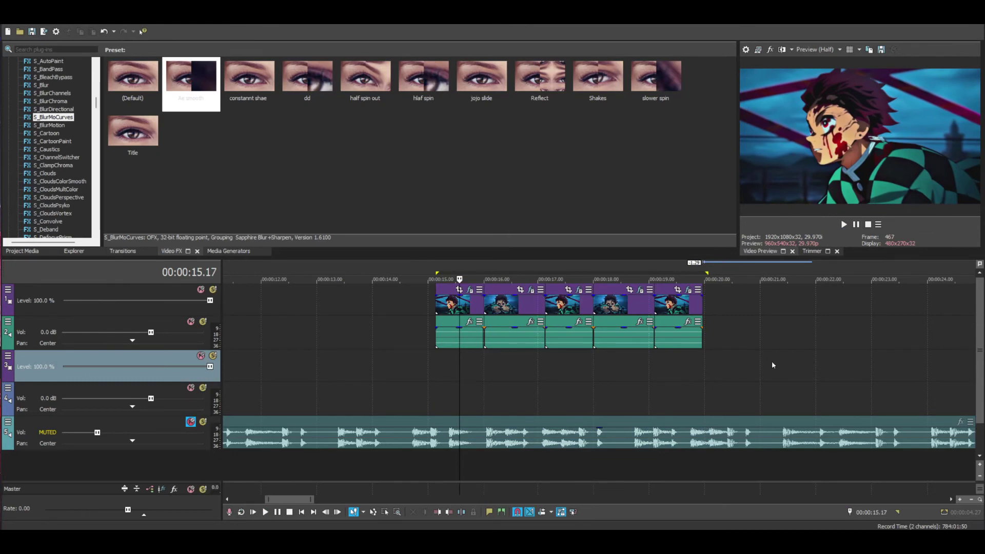
{"action": "left_click", "coordinate": [700, 356]}
{"action": "scroll", "coordinate": [725, 361], "scroll_direction": "down", "scroll_amount": 1}
{"action": "scroll", "coordinate": [695, 362], "scroll_direction": "up", "scroll_amount": 2}
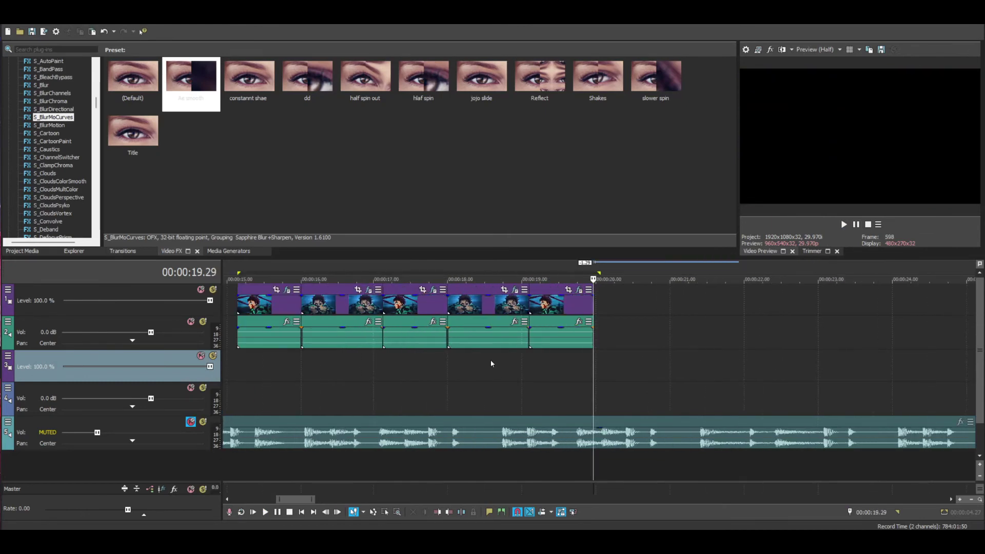
{"action": "scroll", "coordinate": [479, 359], "scroll_direction": "down", "scroll_amount": 1}
{"action": "left_click_drag", "start_coordinate": [483, 359], "coordinate": [567, 365]}
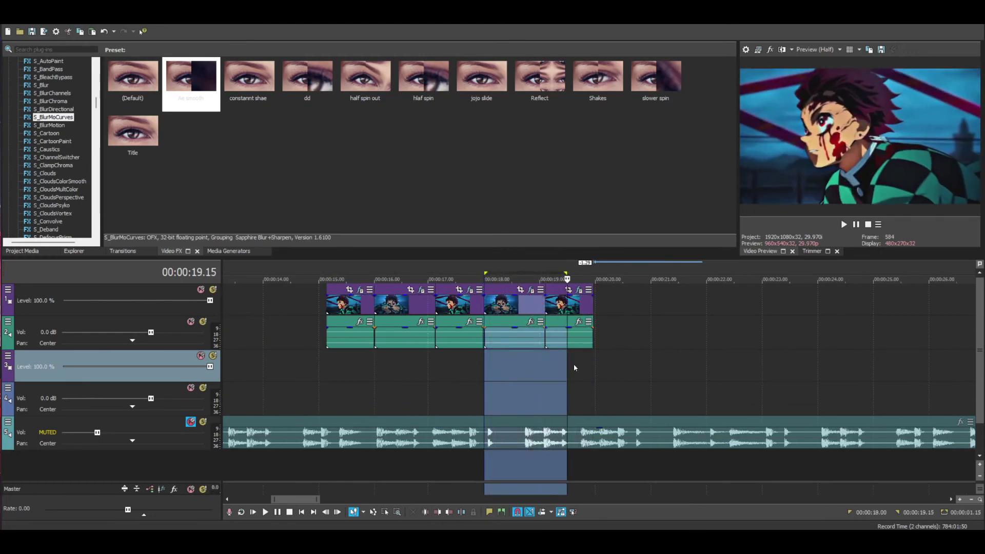
{"action": "left_click", "coordinate": [574, 366]}
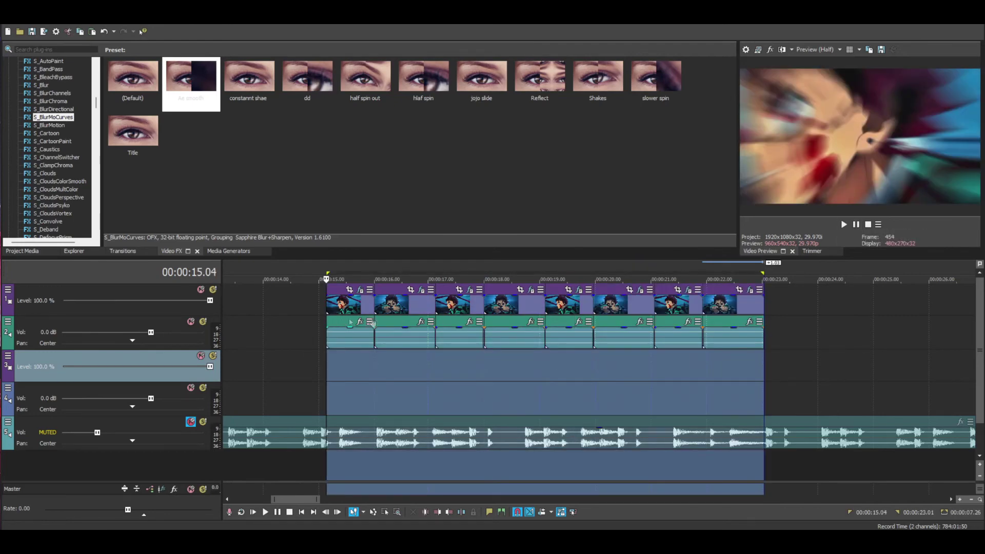
Step: Play back the selected time range spanning all eight clips
{"action": "scroll", "coordinate": [631, 345], "scroll_direction": "down", "scroll_amount": 3}
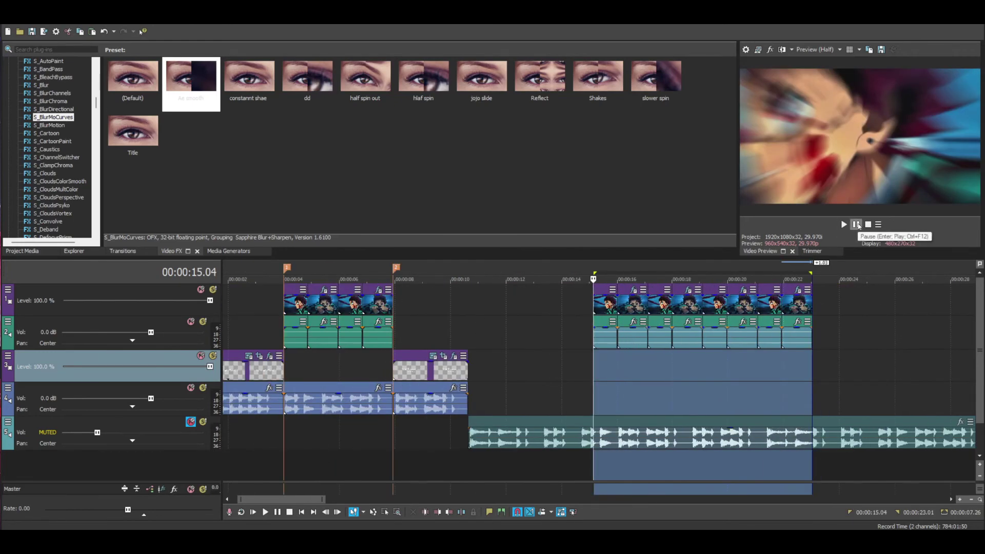
{"action": "left_click", "coordinate": [857, 224]}
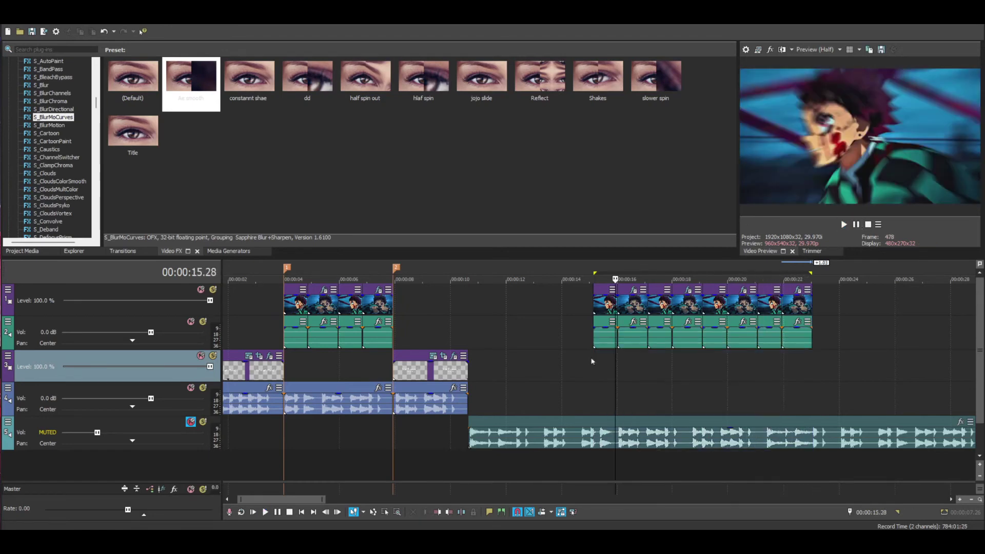
Step: Select the time range over the last three clips, 00:00:19.29 to 00:00:23.01, and play it back
{"action": "left_click_drag", "start_coordinate": [593, 361], "coordinate": [722, 354]}
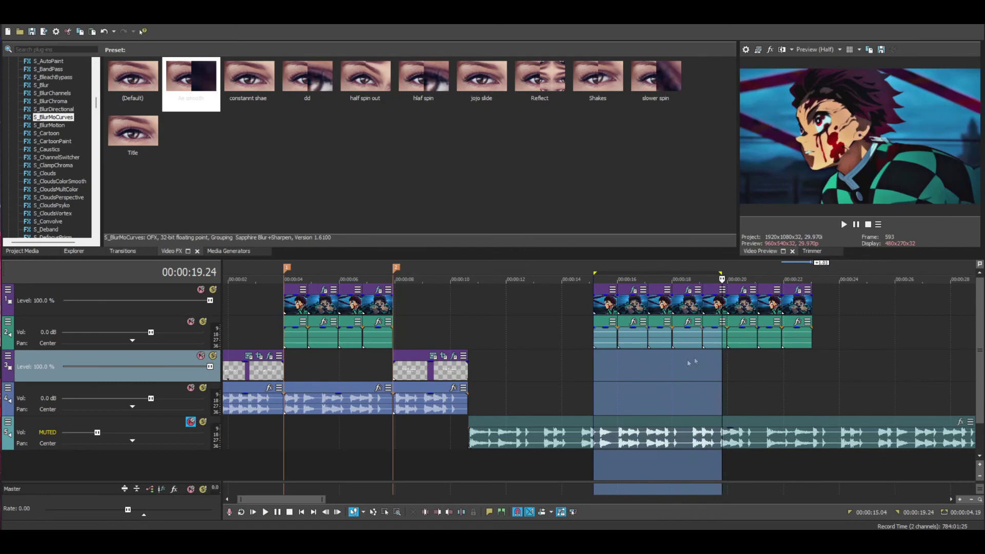
{"action": "left_click_drag", "start_coordinate": [601, 368], "coordinate": [822, 348]}
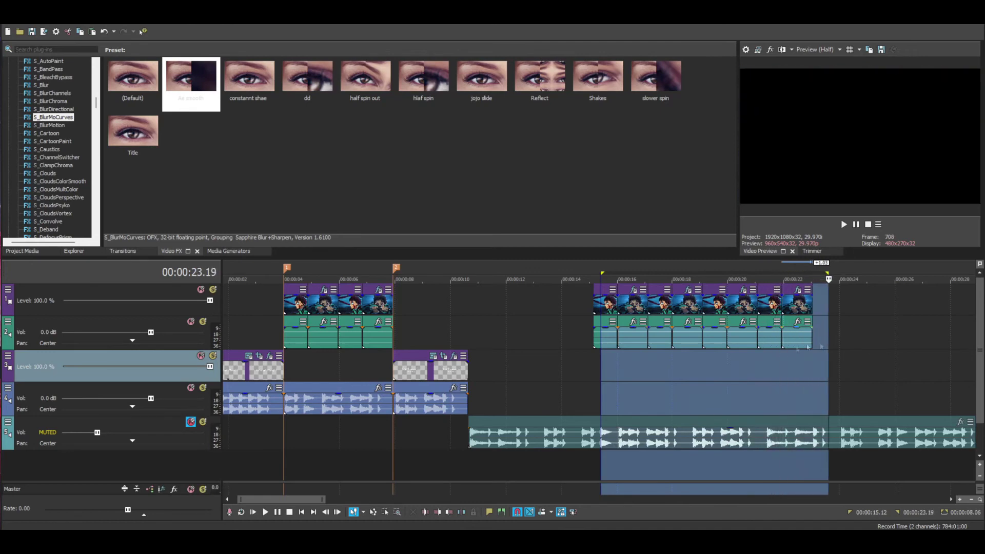
{"action": "left_click_drag", "start_coordinate": [729, 360], "coordinate": [810, 370]}
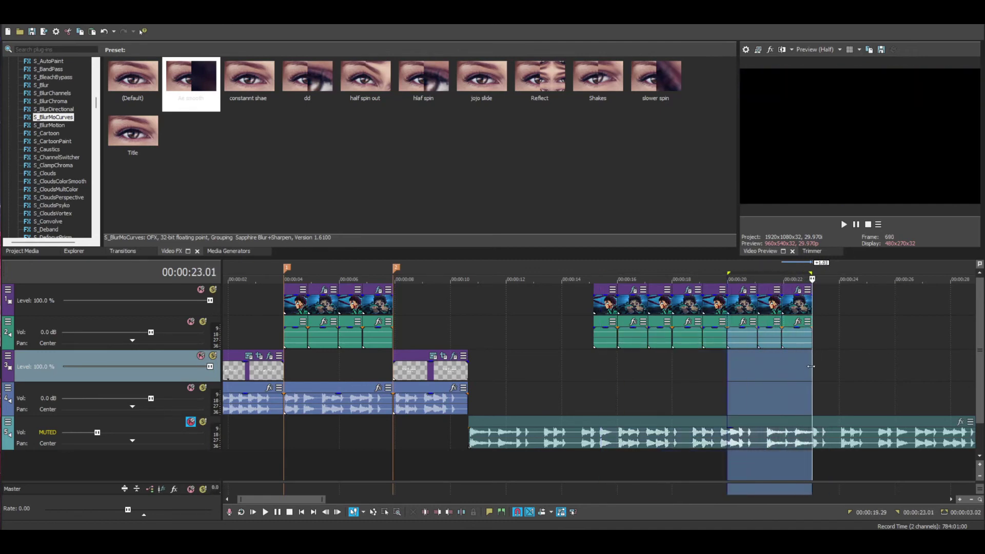
{"action": "key", "text": "space"}
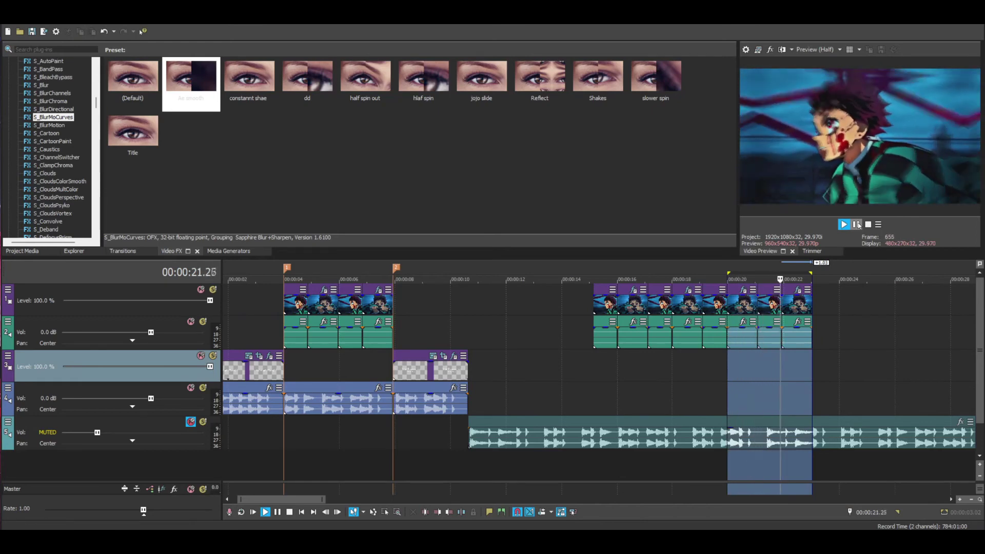
{"action": "left_click", "coordinate": [857, 224]}
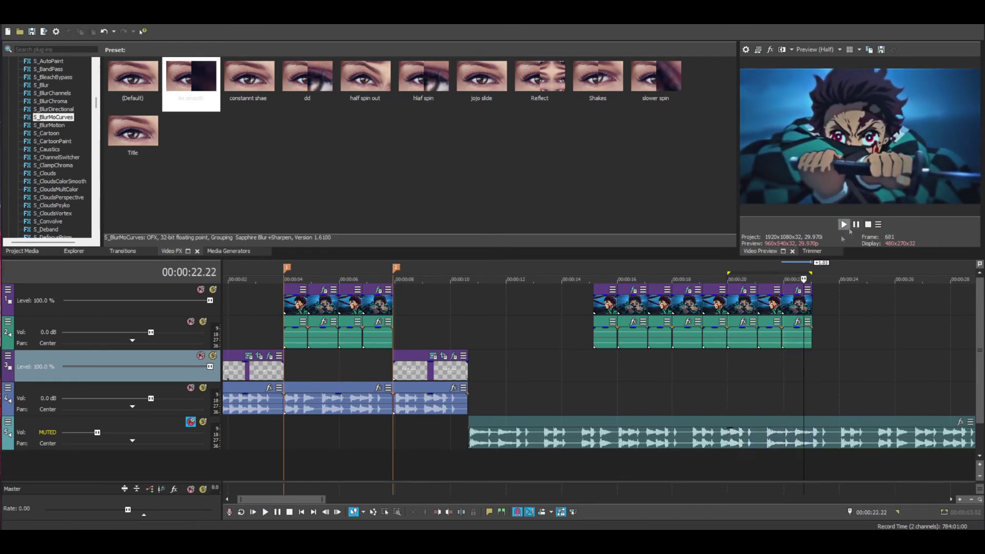
Step: Open the S_BlurMoCurves settings of the clip starting at 00:00:19.29 and inspect its Z Dist up to the last keyframe
{"action": "left_click", "coordinate": [746, 359]}
{"action": "scroll", "coordinate": [747, 358], "scroll_direction": "up", "scroll_amount": 4}
{"action": "left_click", "coordinate": [623, 289]}
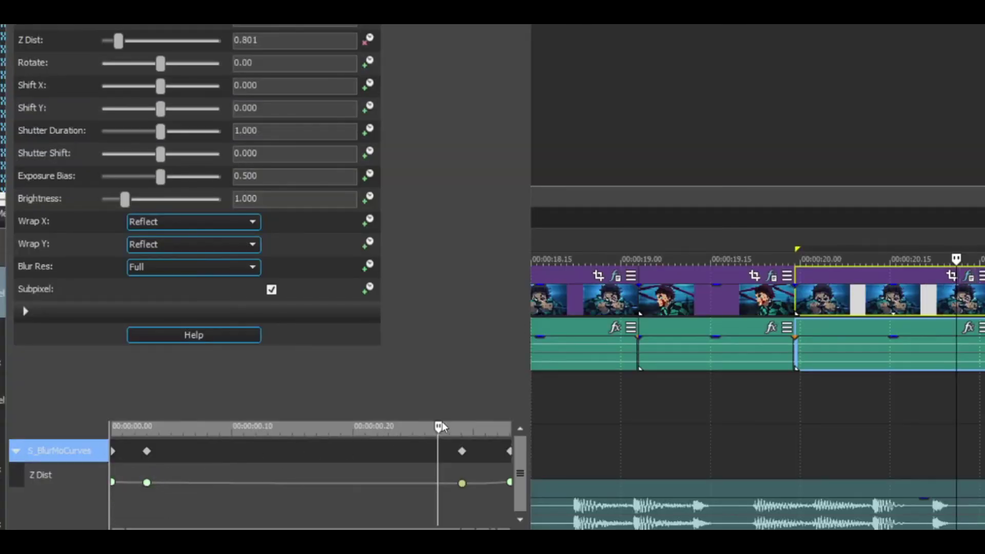
{"action": "mouse_move", "coordinate": [439, 431]}
{"action": "left_mouse_down"}
{"action": "mouse_move", "coordinate": [91, 451]}
{"action": "mouse_move", "coordinate": [173, 436]}
{"action": "mouse_move", "coordinate": [149, 438]}
{"action": "mouse_move", "coordinate": [510, 427]}
{"action": "left_mouse_up"}
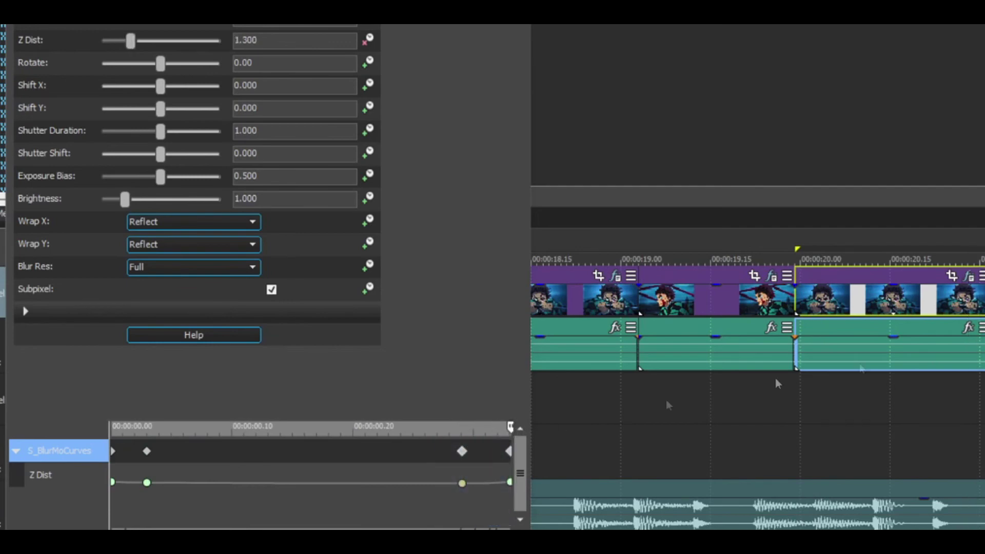
{"action": "left_click", "coordinate": [961, 396]}
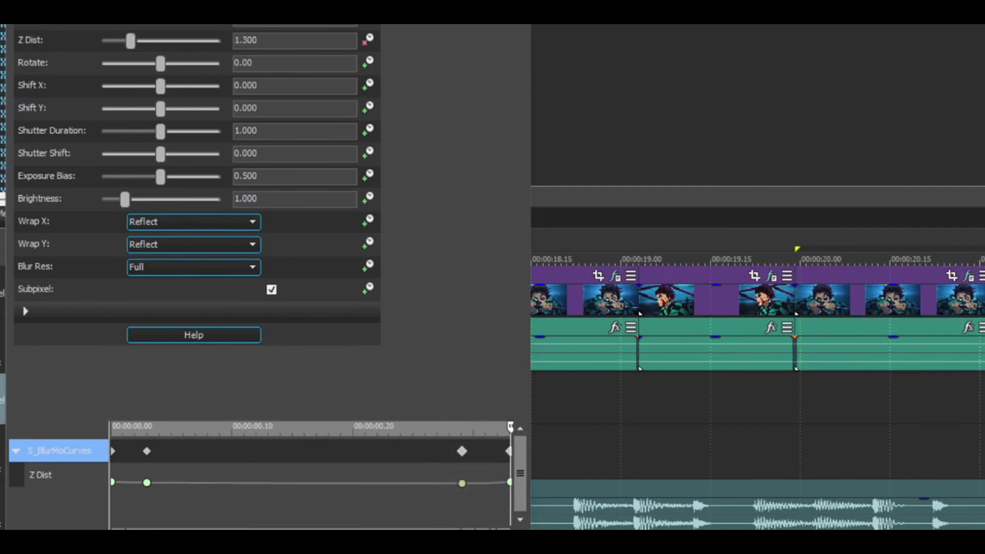
Step: Open the fifth clip's S_BlurMoCurves settings and step through its Z Dist keyframes from start to end
{"action": "left_click", "coordinate": [771, 276]}
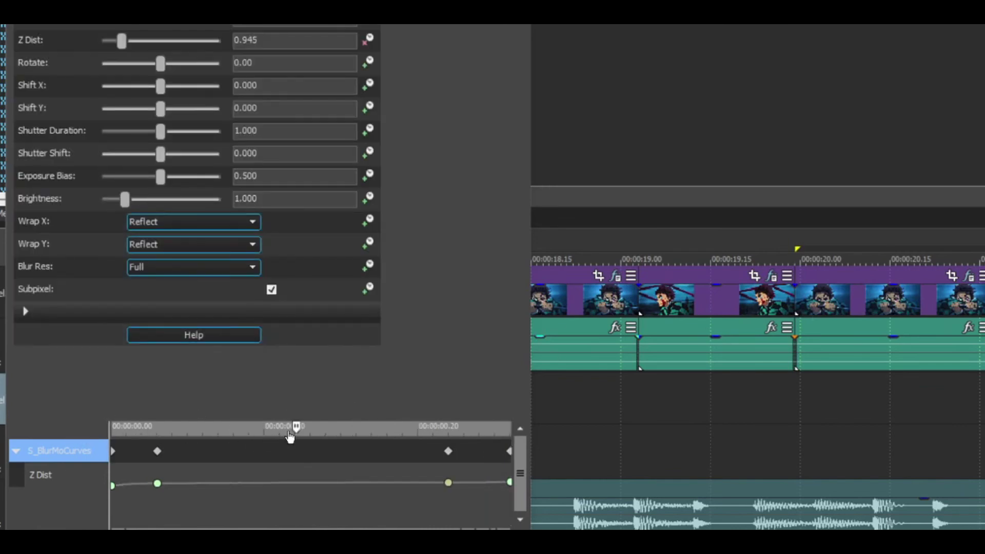
{"action": "left_click_drag", "start_coordinate": [299, 427], "coordinate": [446, 438]}
{"action": "left_click", "coordinate": [342, 447]}
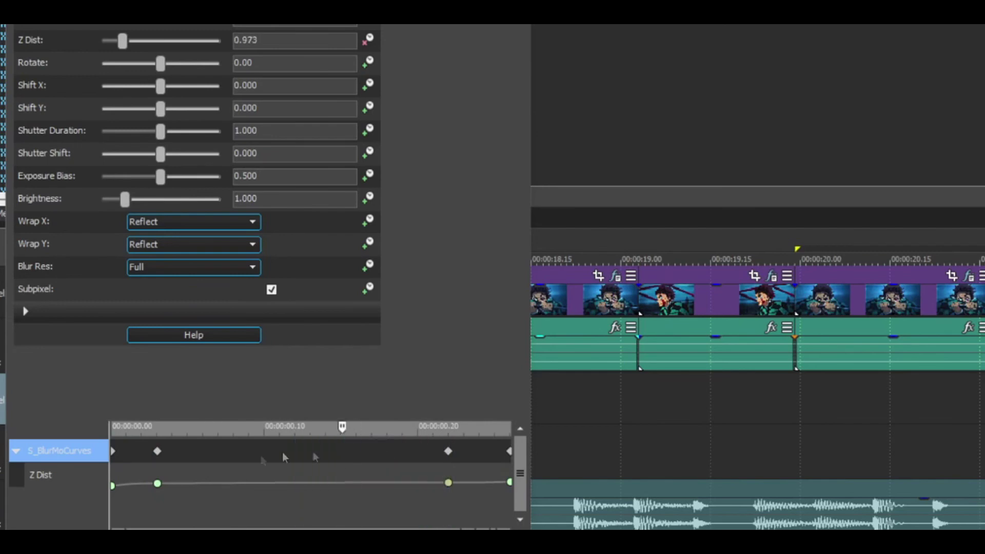
{"action": "left_click_drag", "start_coordinate": [342, 428], "coordinate": [449, 429]}
{"action": "left_click", "coordinate": [448, 451]}
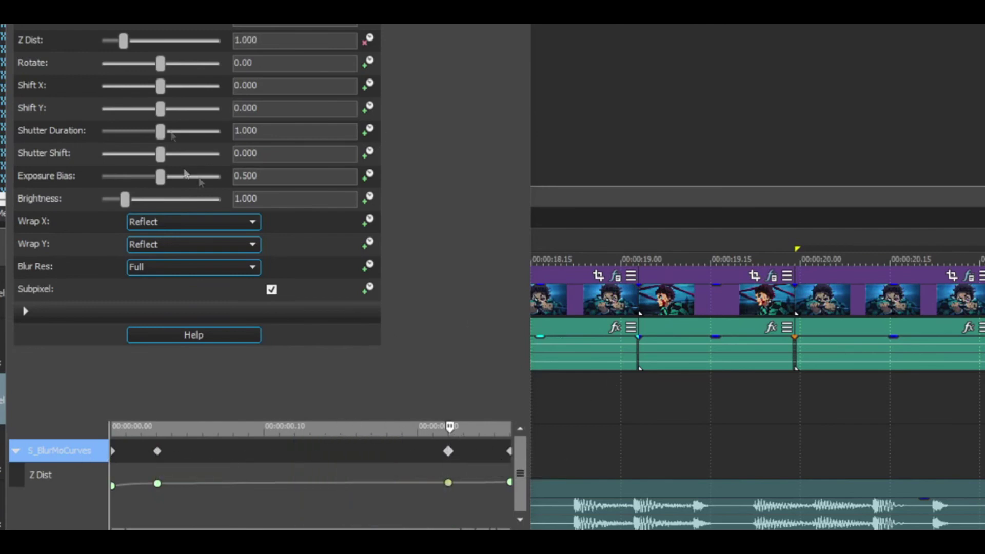
{"action": "left_click", "coordinate": [157, 452]}
{"action": "left_click", "coordinate": [448, 452]}
{"action": "left_click", "coordinate": [509, 450]}
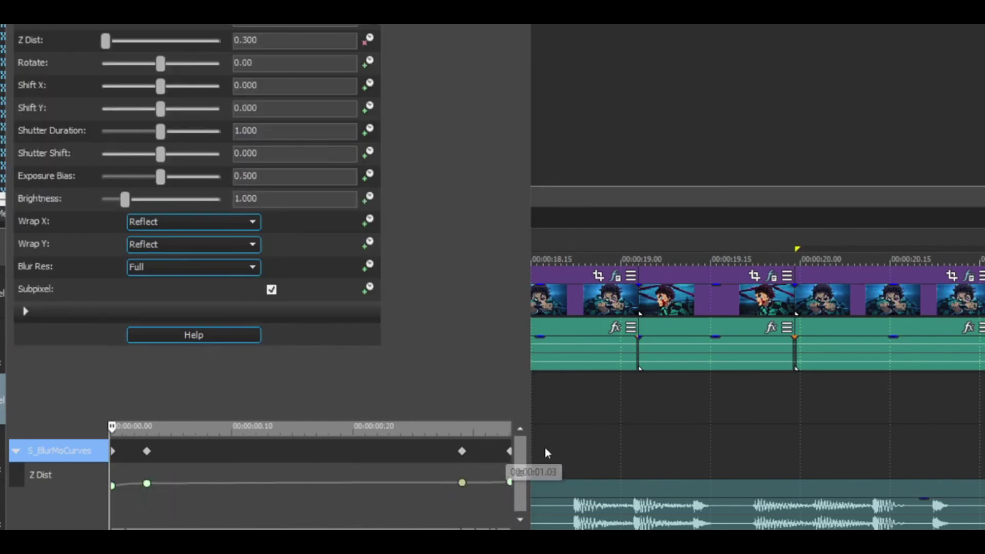
Step: Check the Z Dist keyframes at 00:00:00.03, 00:00:00.29 and 00:00:01.03, and view the last clip's Z Dist curve
{"action": "left_click", "coordinate": [146, 451]}
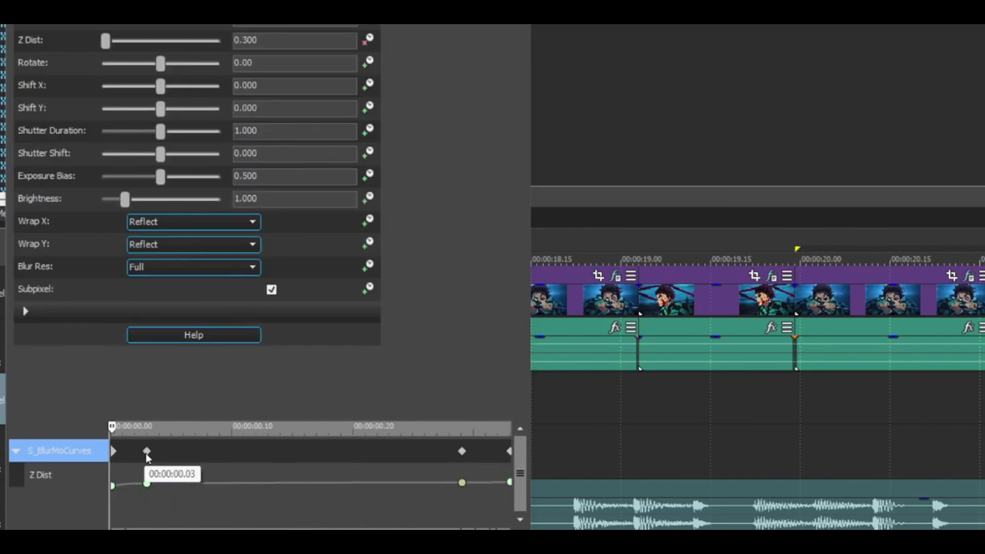
{"action": "left_click", "coordinate": [462, 452]}
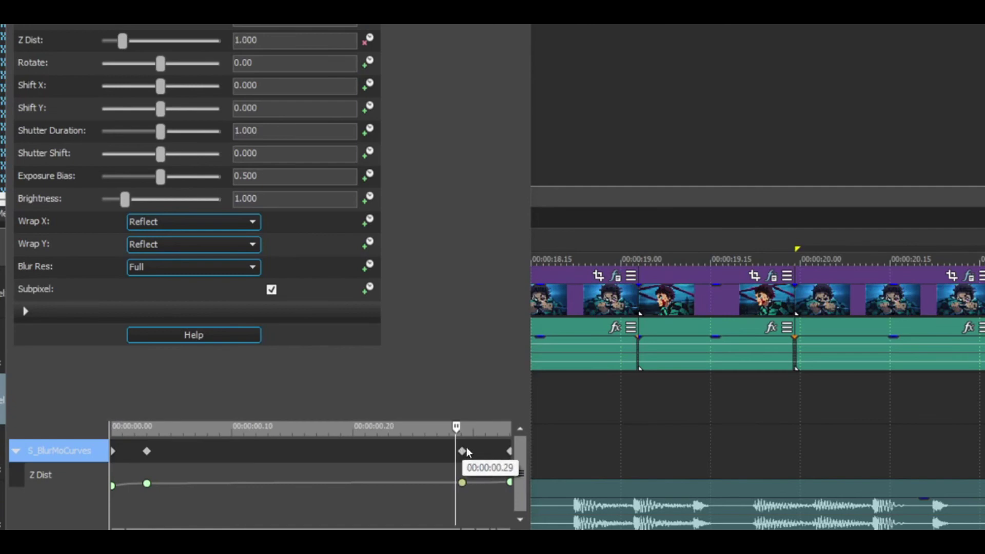
{"action": "left_click", "coordinate": [509, 450]}
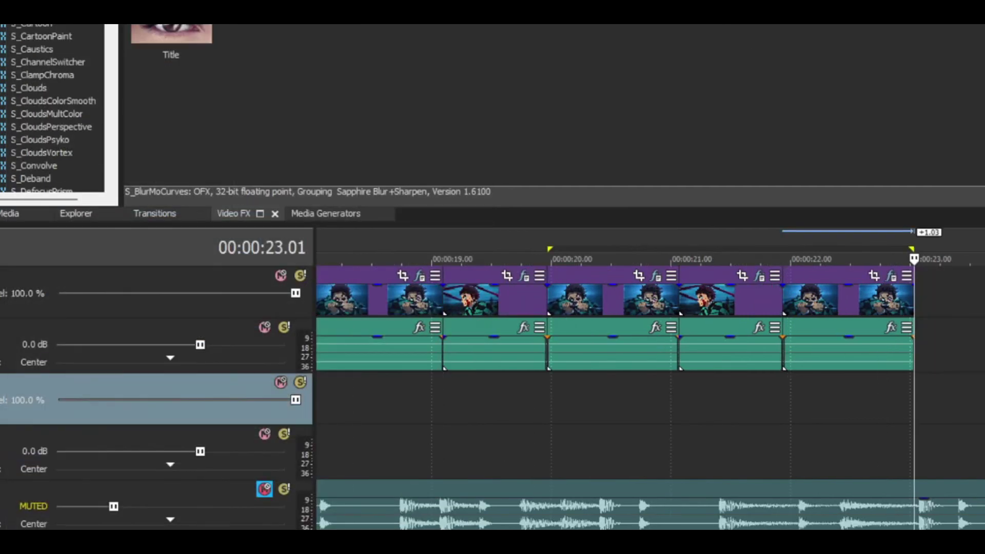
{"action": "key", "text": "space"}
{"action": "left_click", "coordinate": [850, 396]}
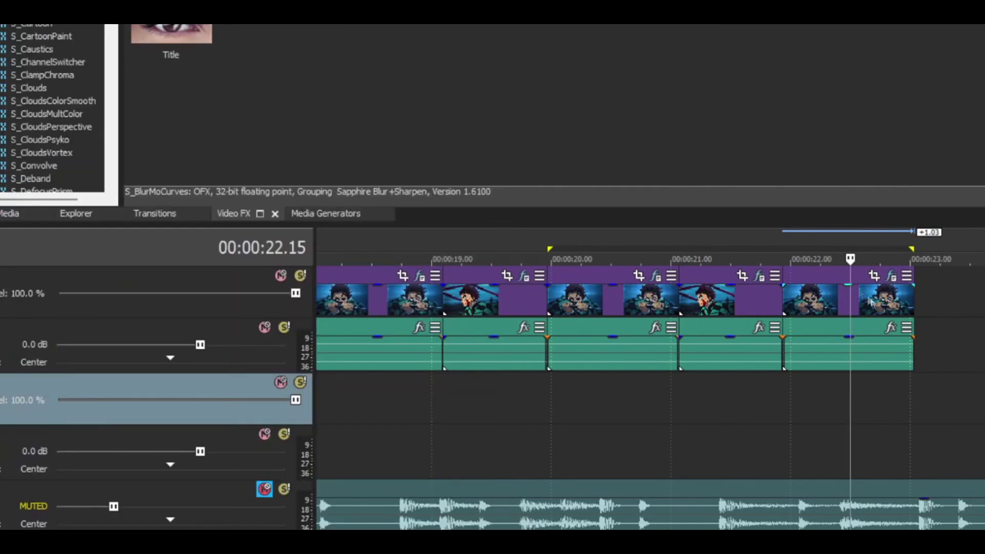
Step: Select the time range across all eight clips and preview the zoom transitions
{"action": "scroll", "coordinate": [871, 303], "scroll_direction": "down", "scroll_amount": 1}
{"action": "left_click_drag", "start_coordinate": [962, 379], "coordinate": [510, 352]}
{"action": "key", "text": "space"}
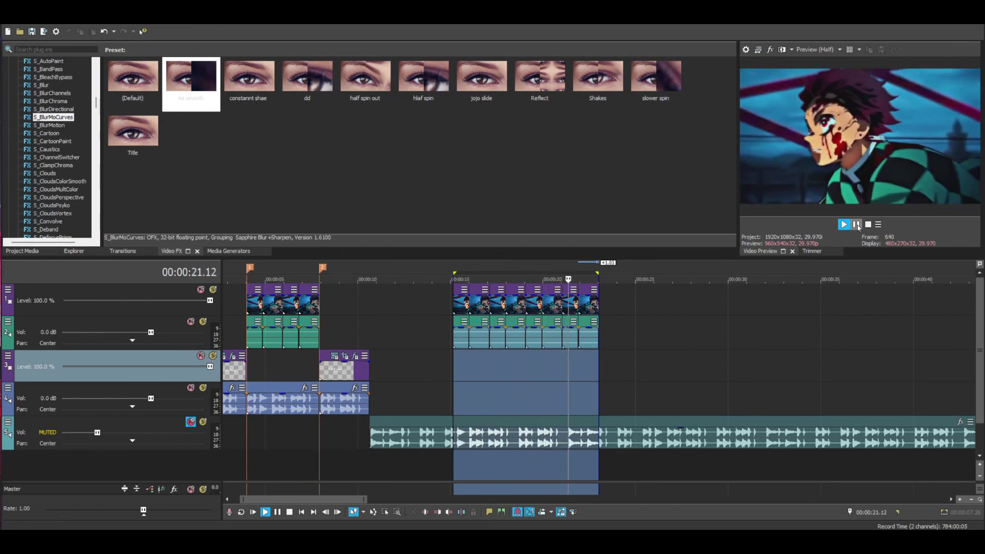
{"action": "left_click", "coordinate": [856, 224]}
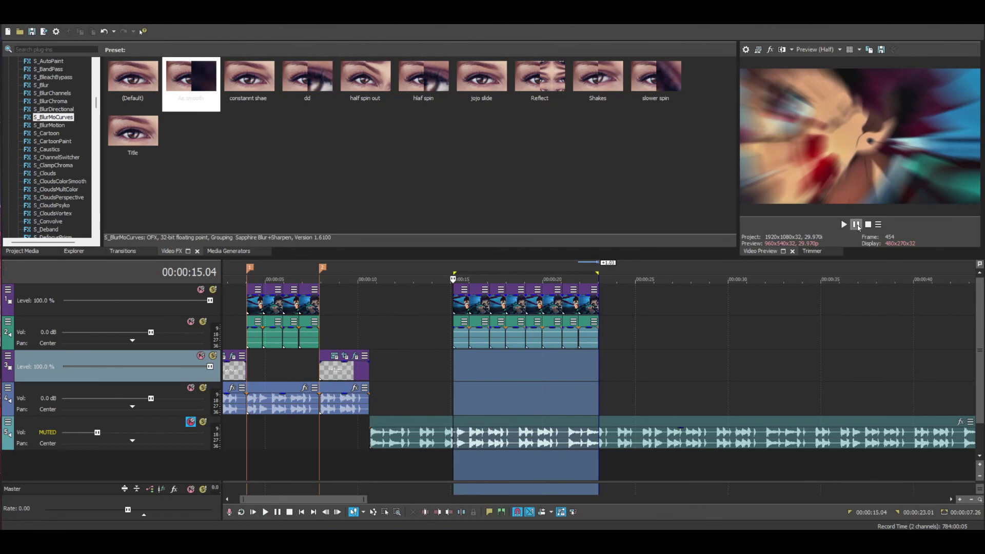
Step: Reselect the time range from 00:00:15.04 to 00:00:23.01 over the eight-clip sequence and play it back again
{"action": "scroll", "coordinate": [548, 365], "scroll_direction": "down", "scroll_amount": 2}
{"action": "left_click_drag", "start_coordinate": [440, 364], "coordinate": [540, 373]}
{"action": "mouse_move", "coordinate": [438, 369]}
{"action": "left_mouse_down"}
{"action": "mouse_move", "coordinate": [421, 368]}
{"action": "mouse_move", "coordinate": [433, 369]}
{"action": "left_mouse_up"}
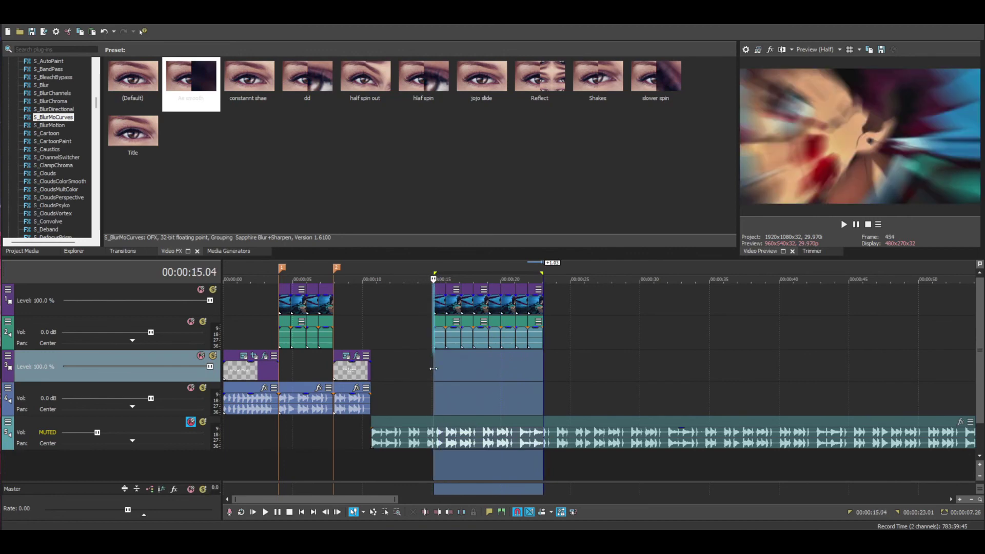
{"action": "left_click", "coordinate": [480, 374]}
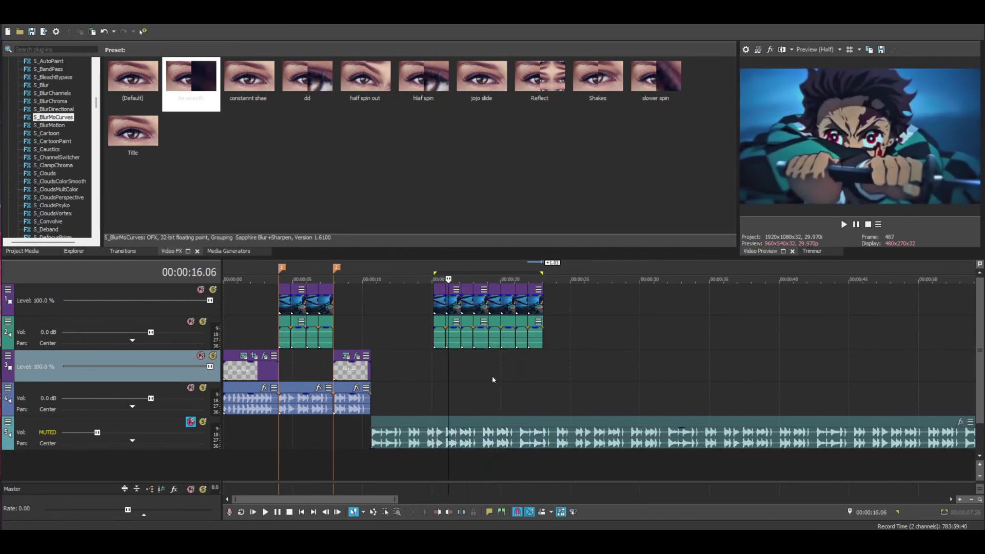
{"action": "key", "text": "space"}
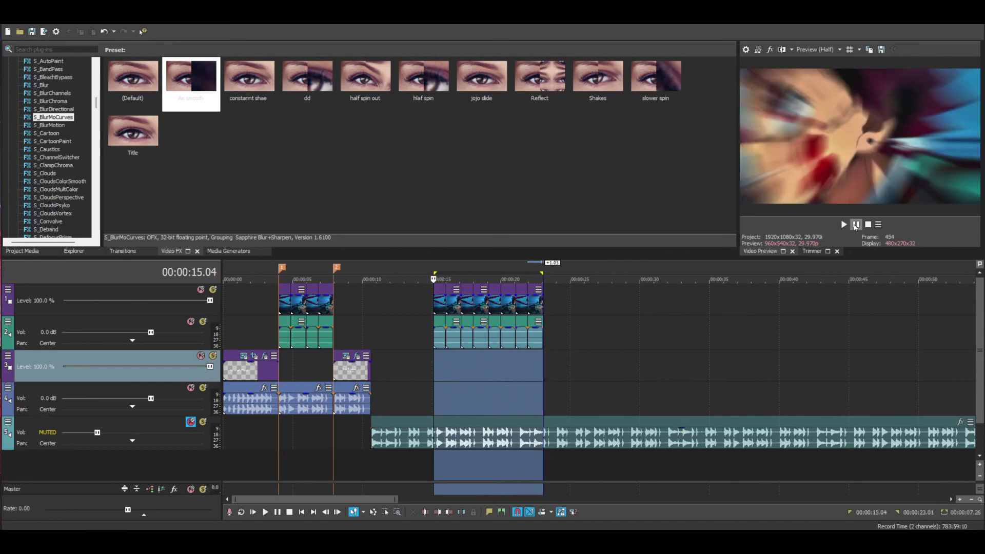
{"action": "key", "text": "space"}
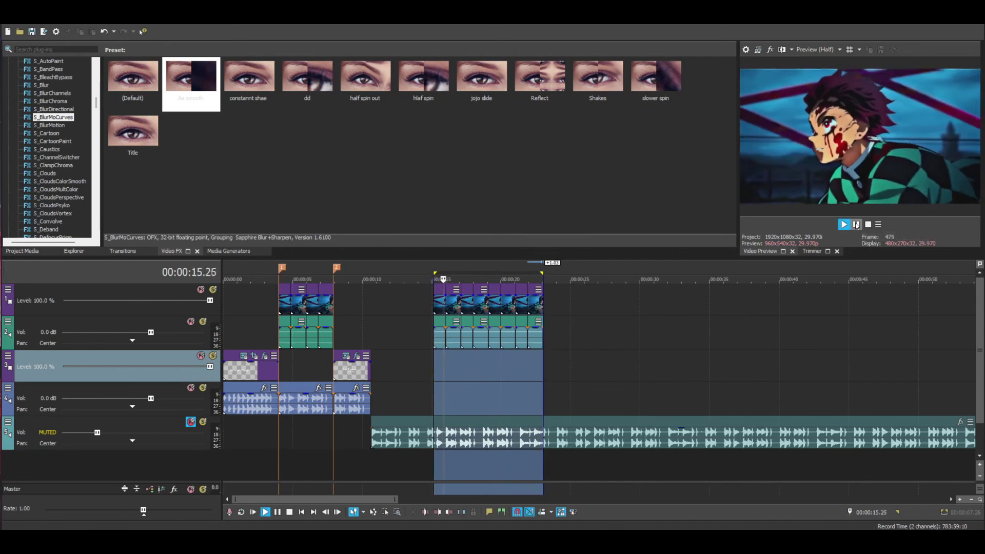